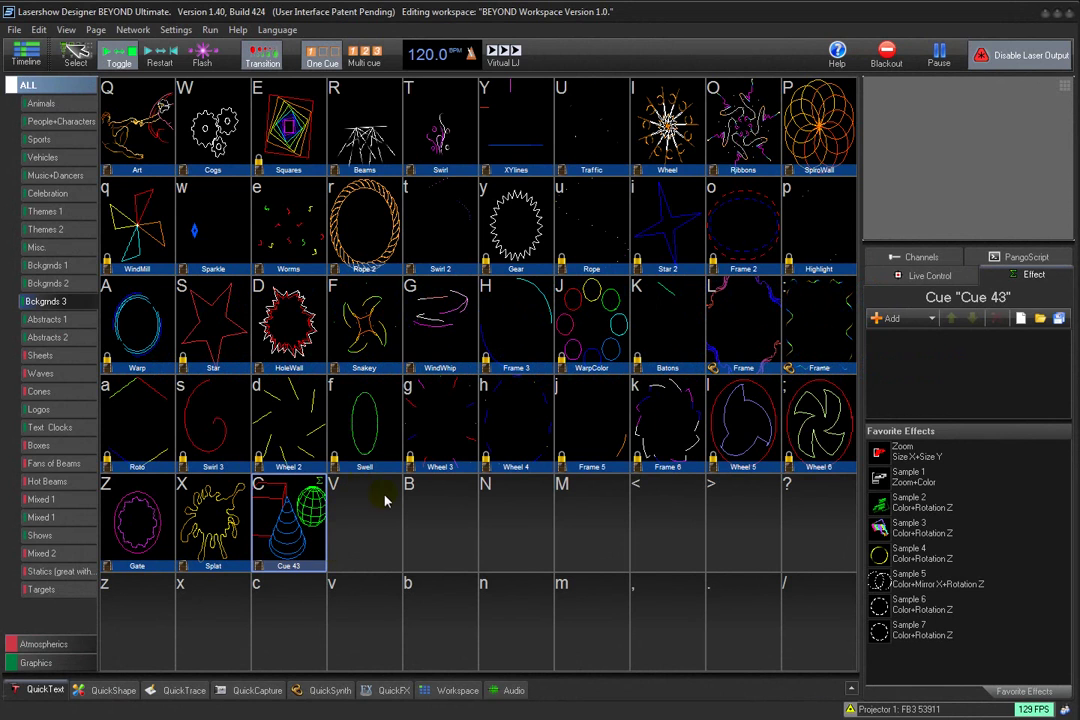
# - Create a new 3D animation in empty cue slot V via Create > New 3D Animation
pyautogui.rightClick(355, 490)
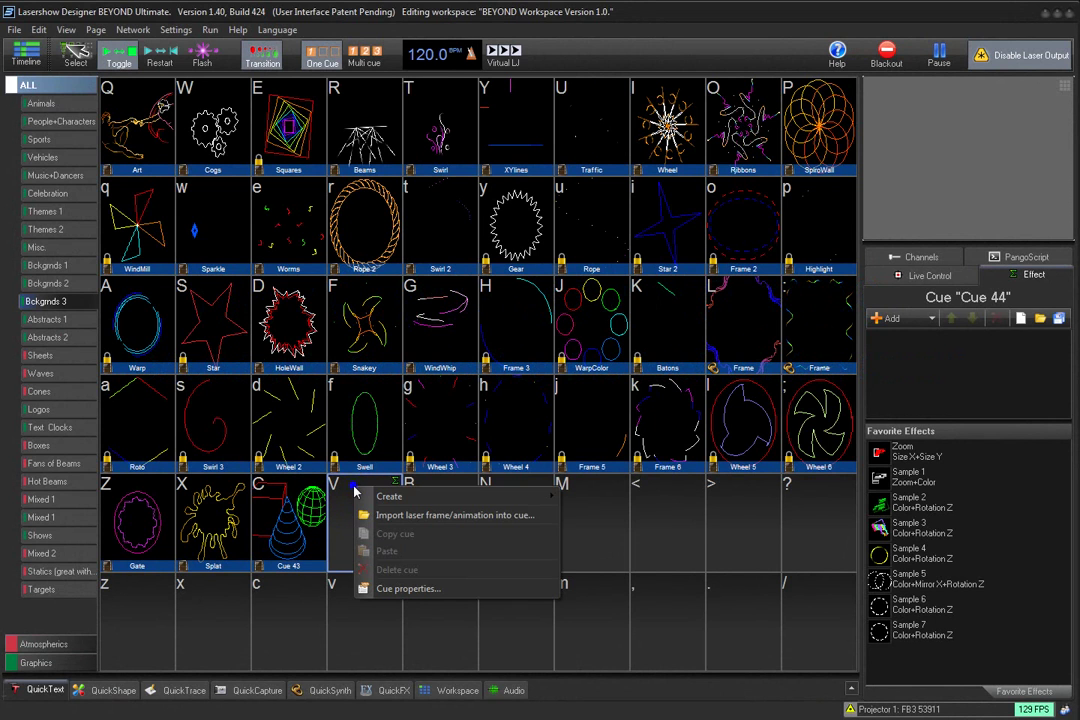
pyautogui.moveTo(395, 498)
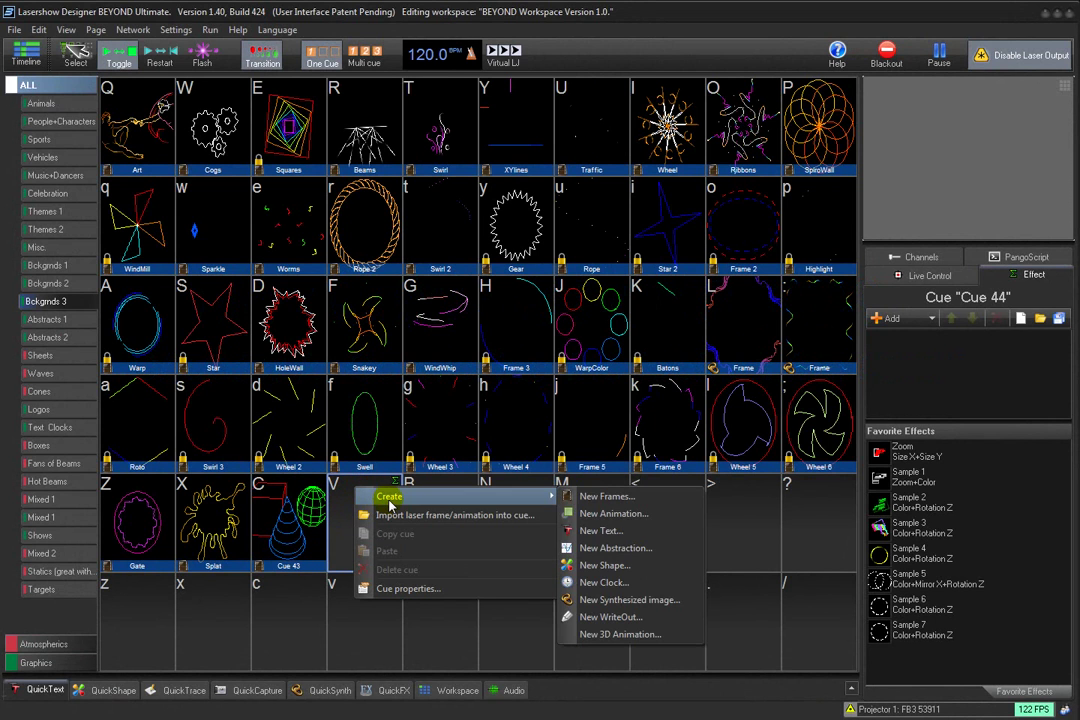
pyautogui.click(628, 636)
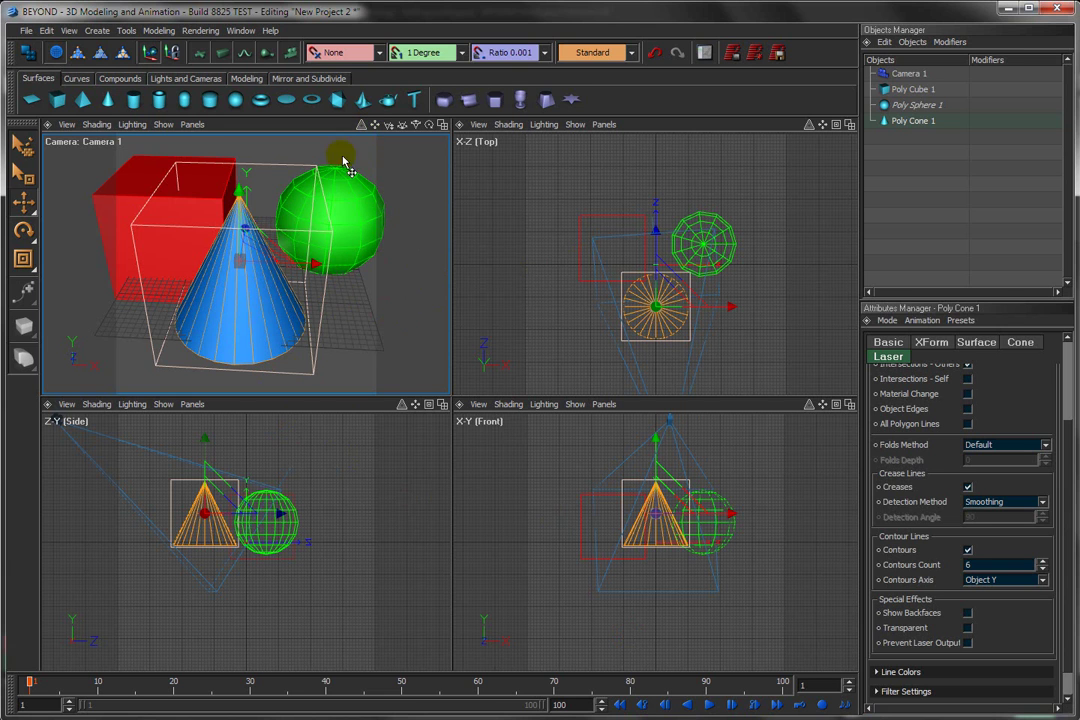
# - Start New Project 3 with File > New, check Projects 1 and 2, then return to it
pyautogui.click(26, 33)
pyautogui.click(37, 47)
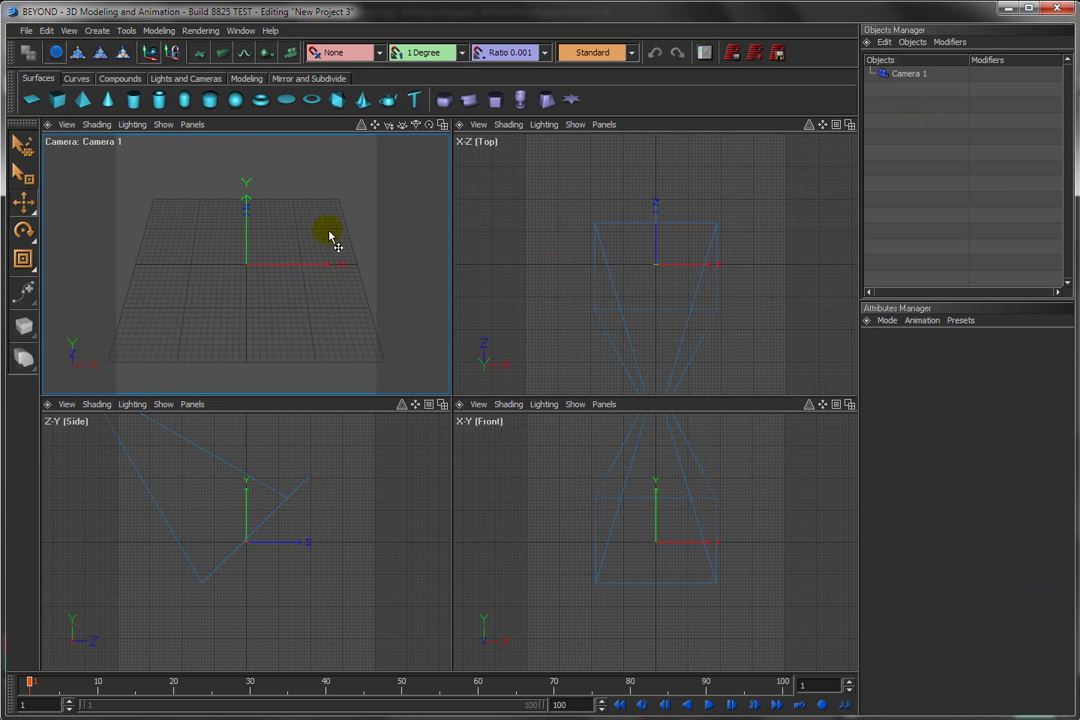
pyautogui.click(241, 31)
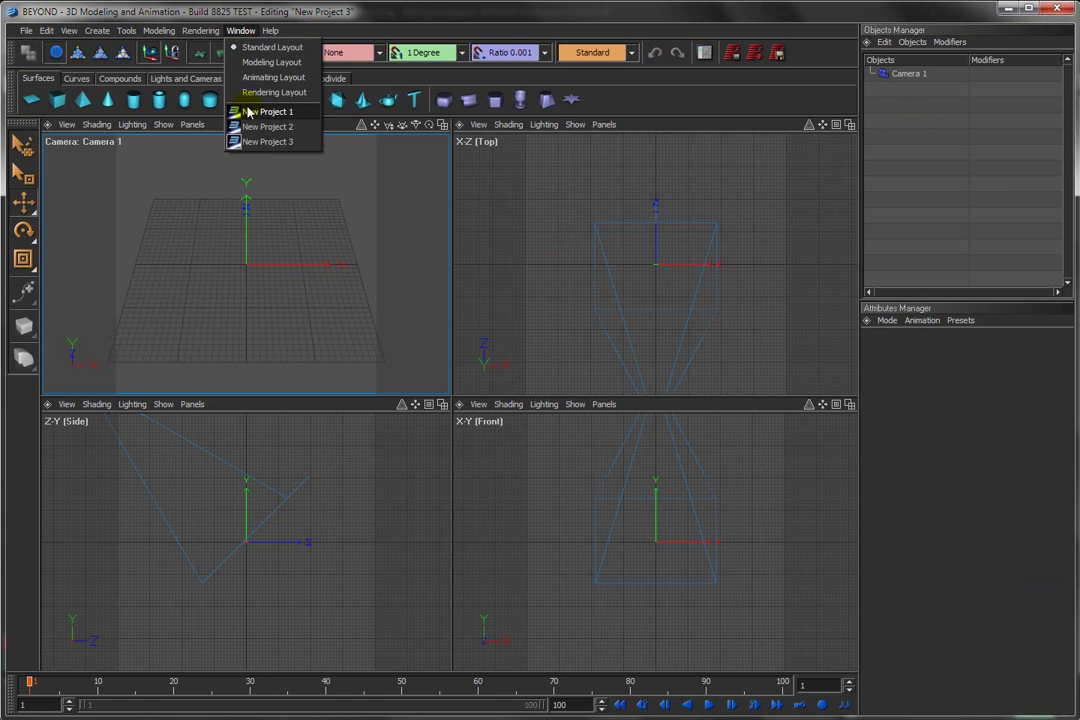
pyautogui.click(248, 109)
pyautogui.click(241, 31)
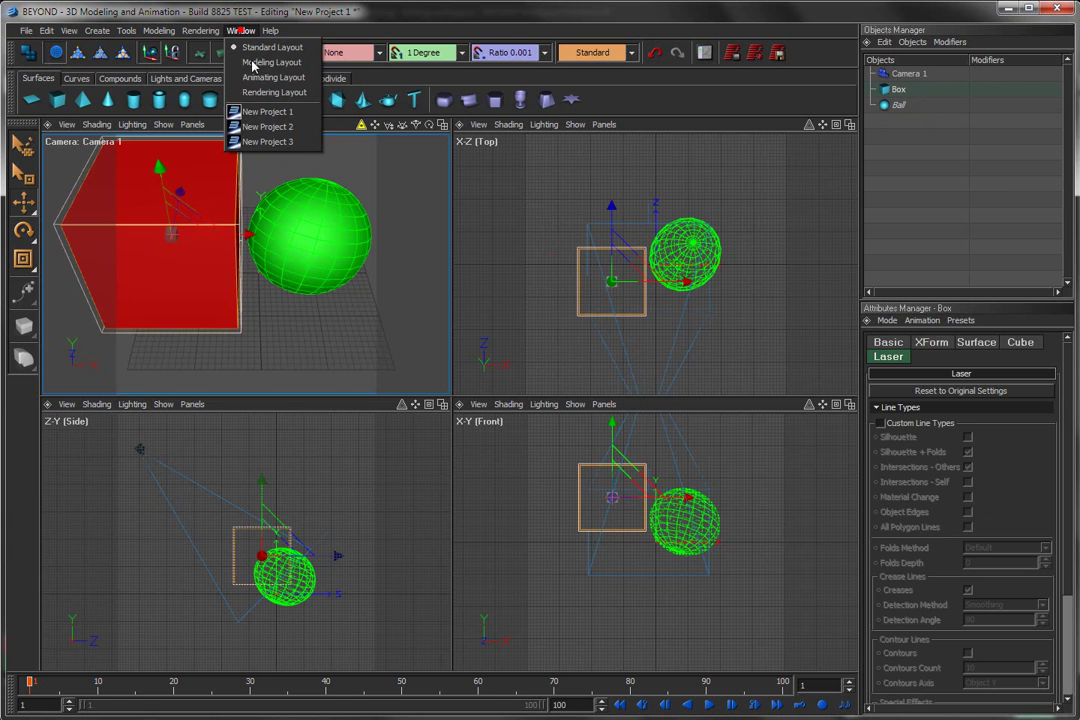
pyautogui.click(272, 125)
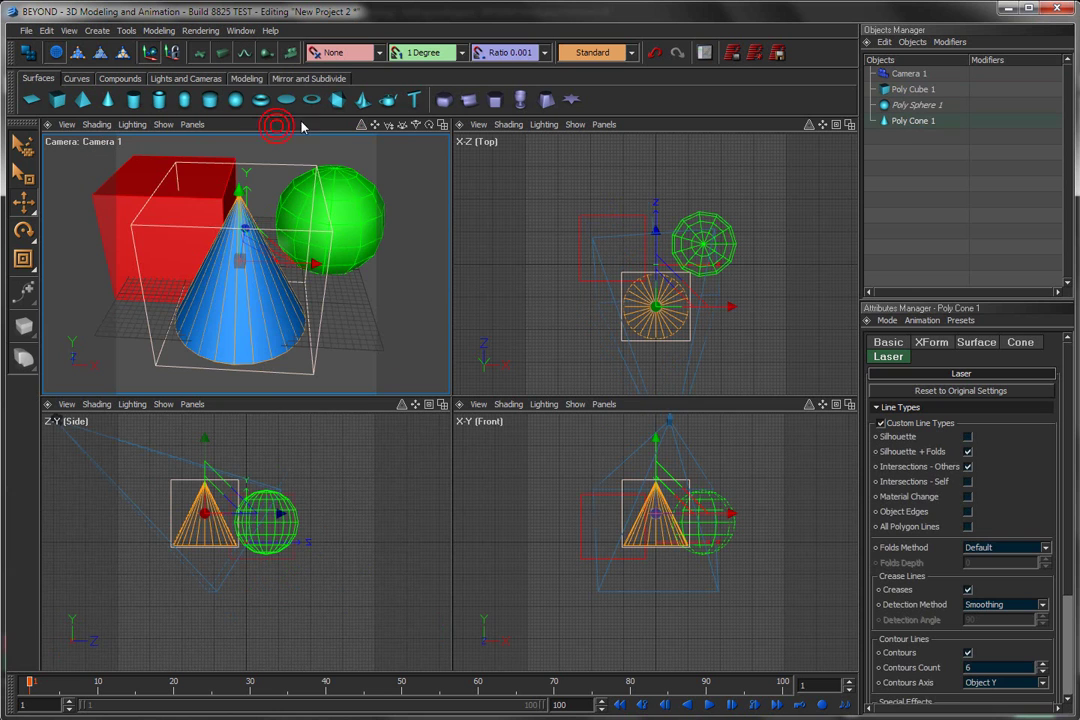
pyautogui.click(241, 31)
pyautogui.click(276, 144)
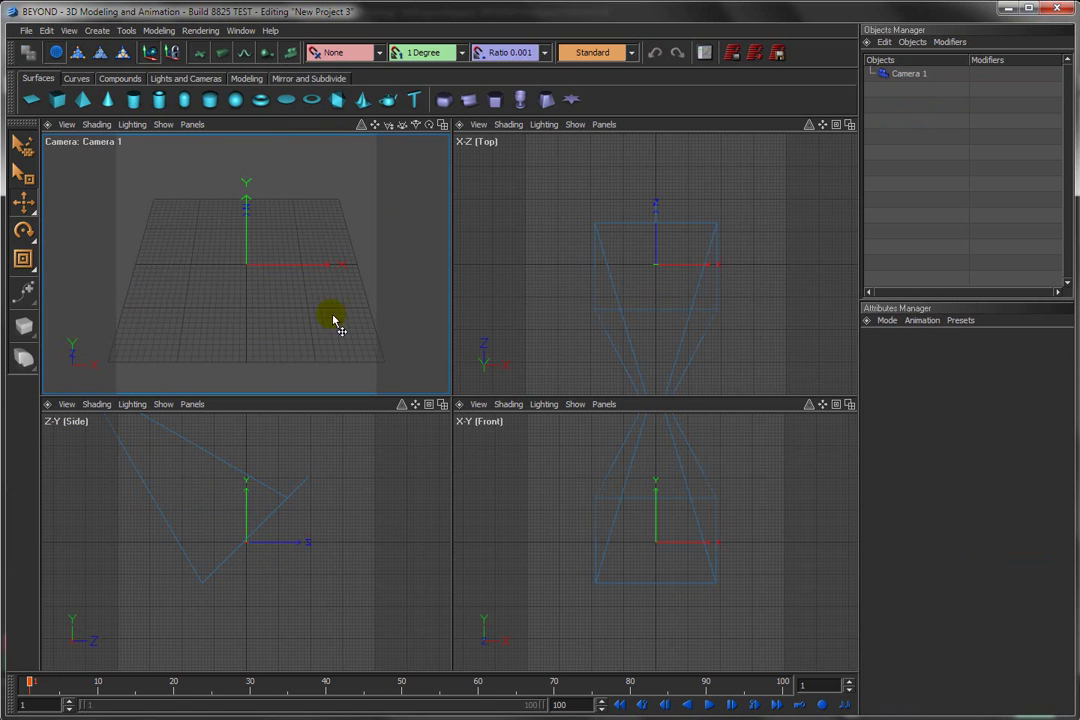
# - Turn on the camera viewport's laser preview and add a Poly Teapot to the empty scene
pyautogui.click(361, 124)
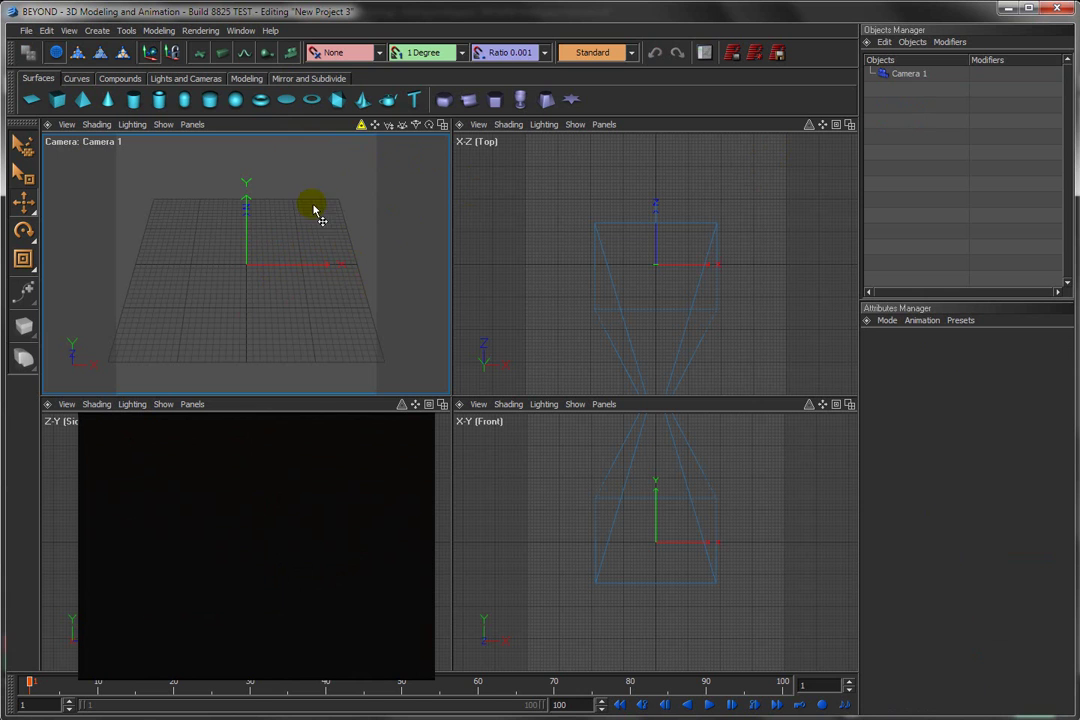
pyautogui.click(388, 101)
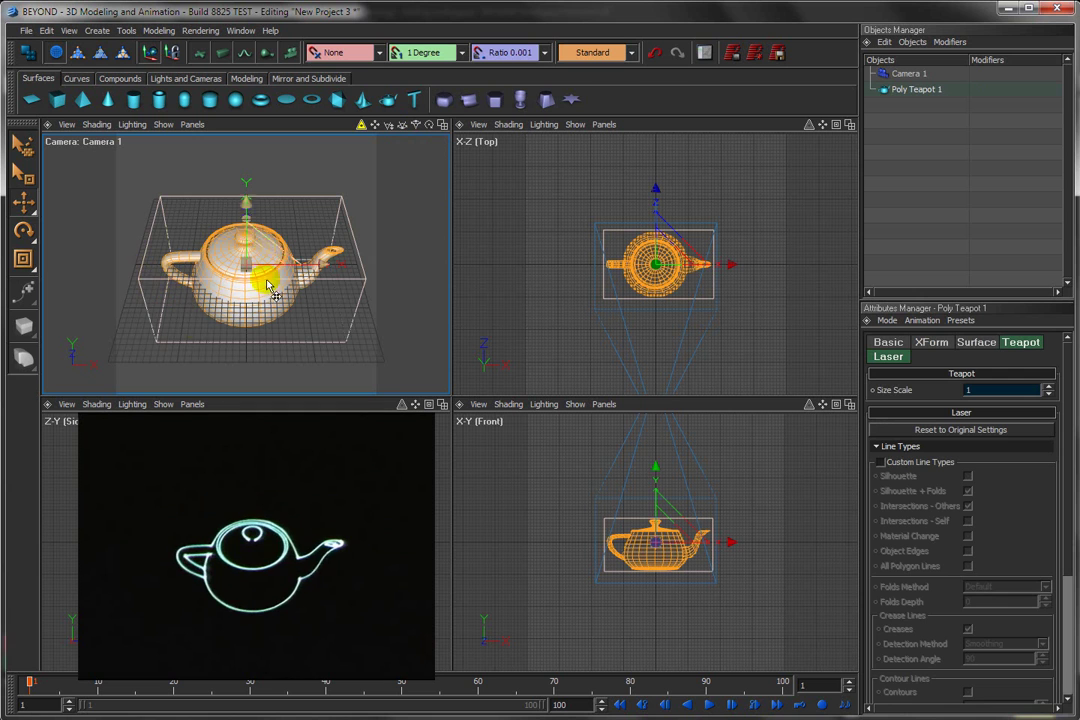
# - Enable Custom Line Types for the teapot and test Silhouette + Folds, leaving it on
pyautogui.click(889, 357)
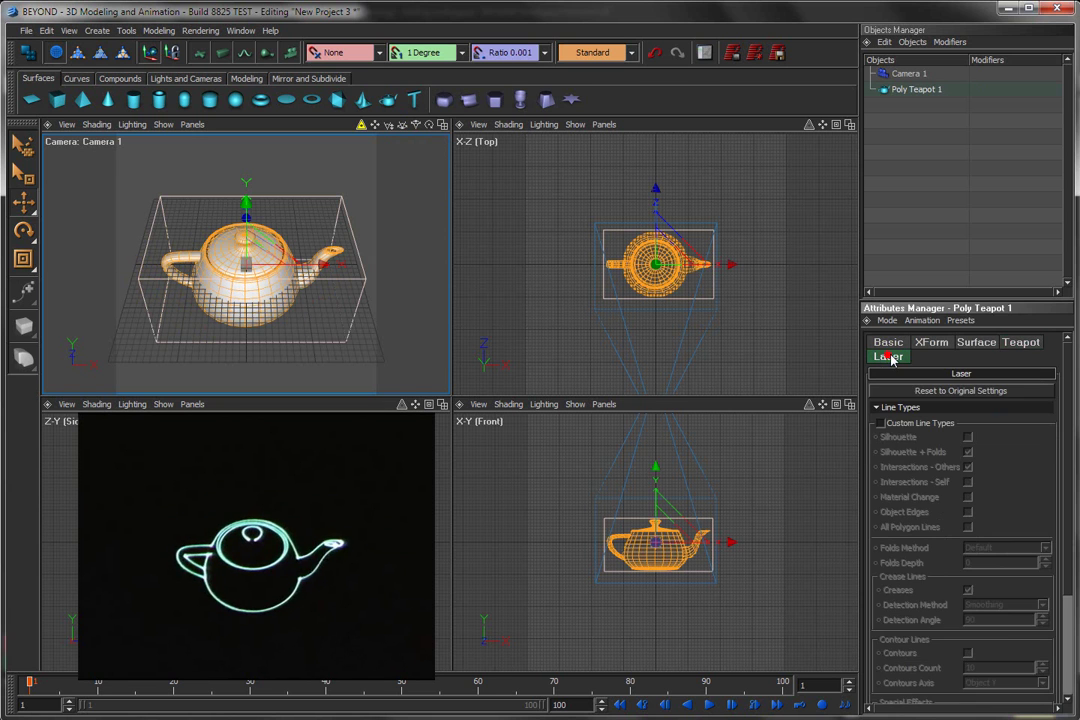
pyautogui.click(877, 424)
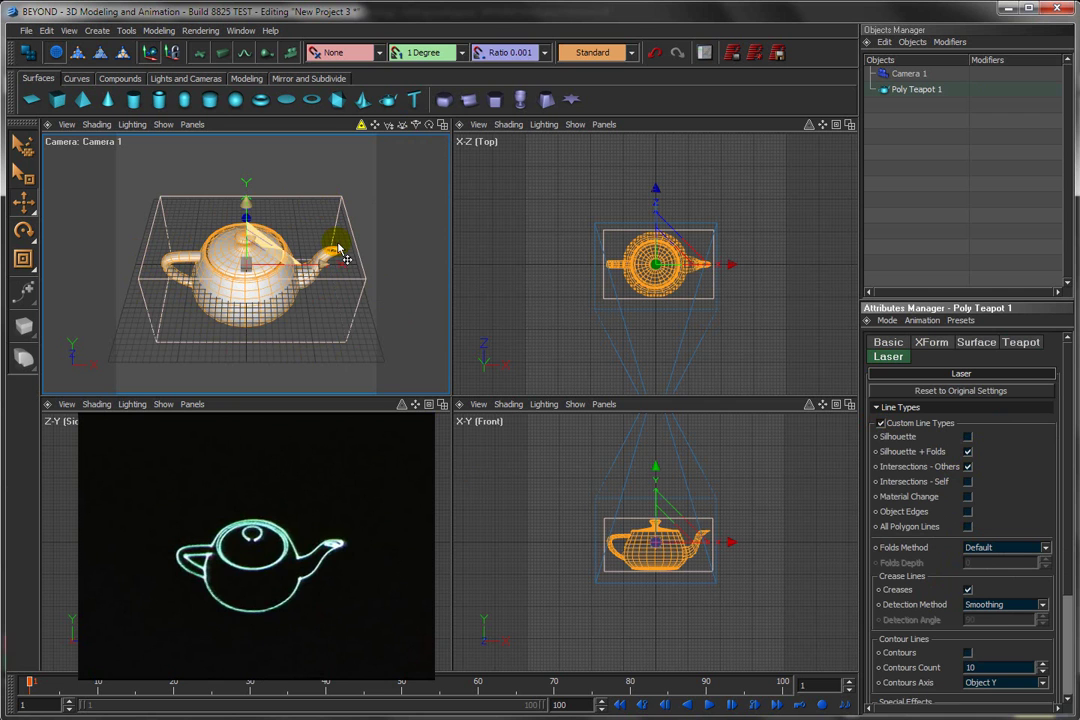
pyautogui.moveTo(400, 127); pyautogui.dragTo(345, 118)
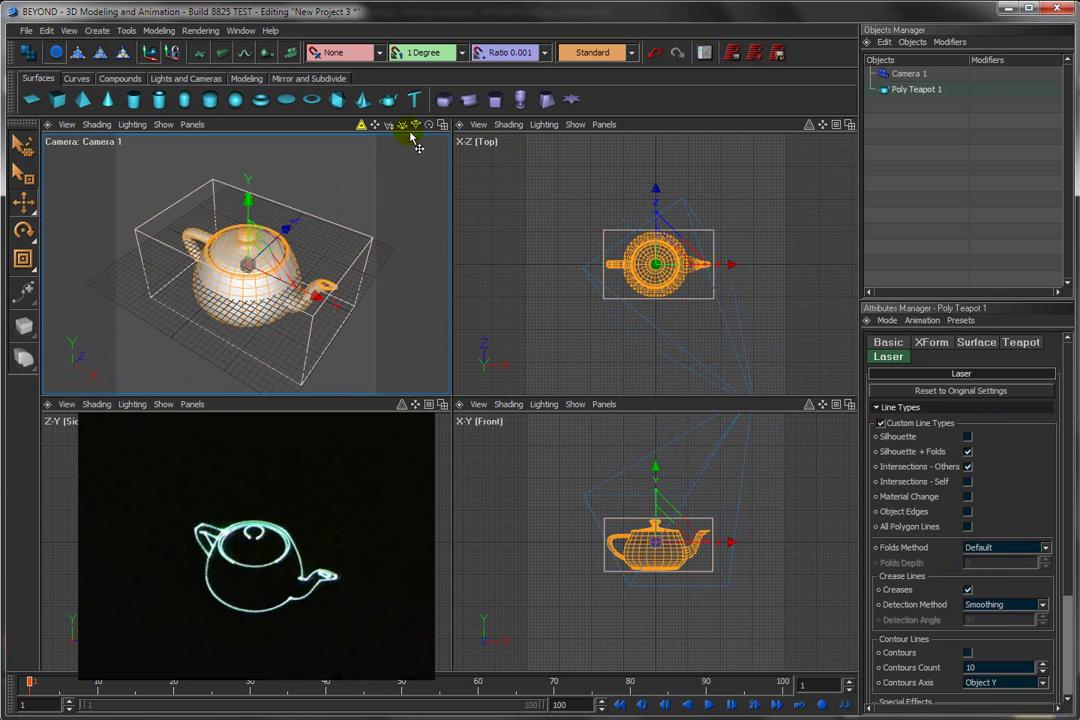
pyautogui.click(967, 452)
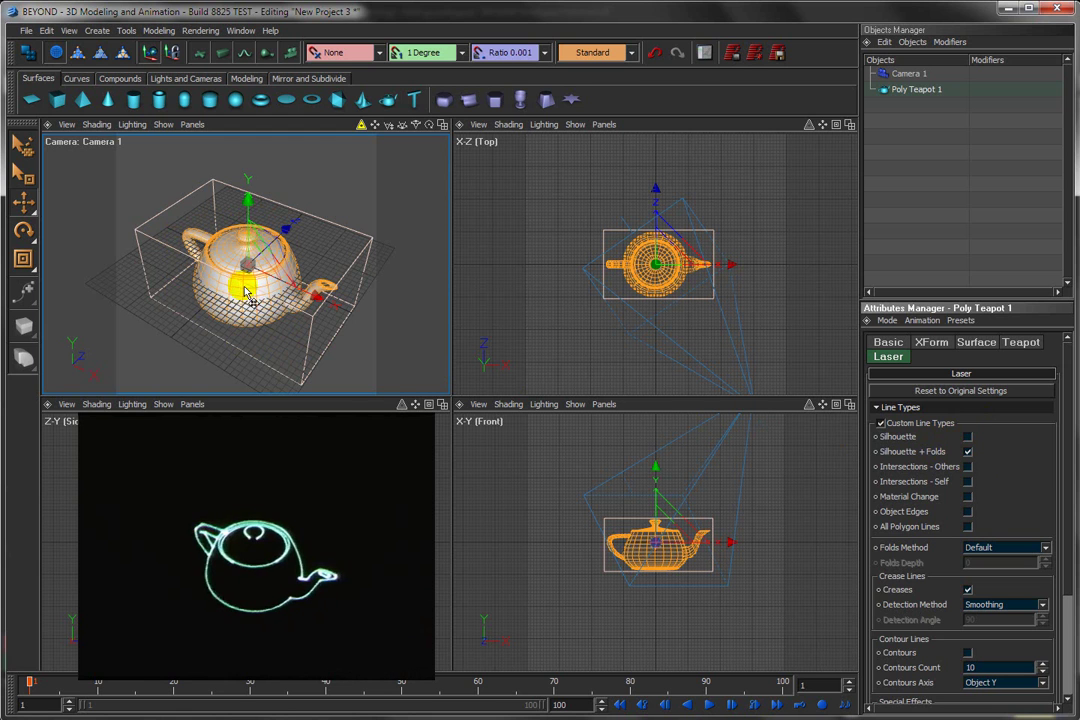
pyautogui.click(967, 452)
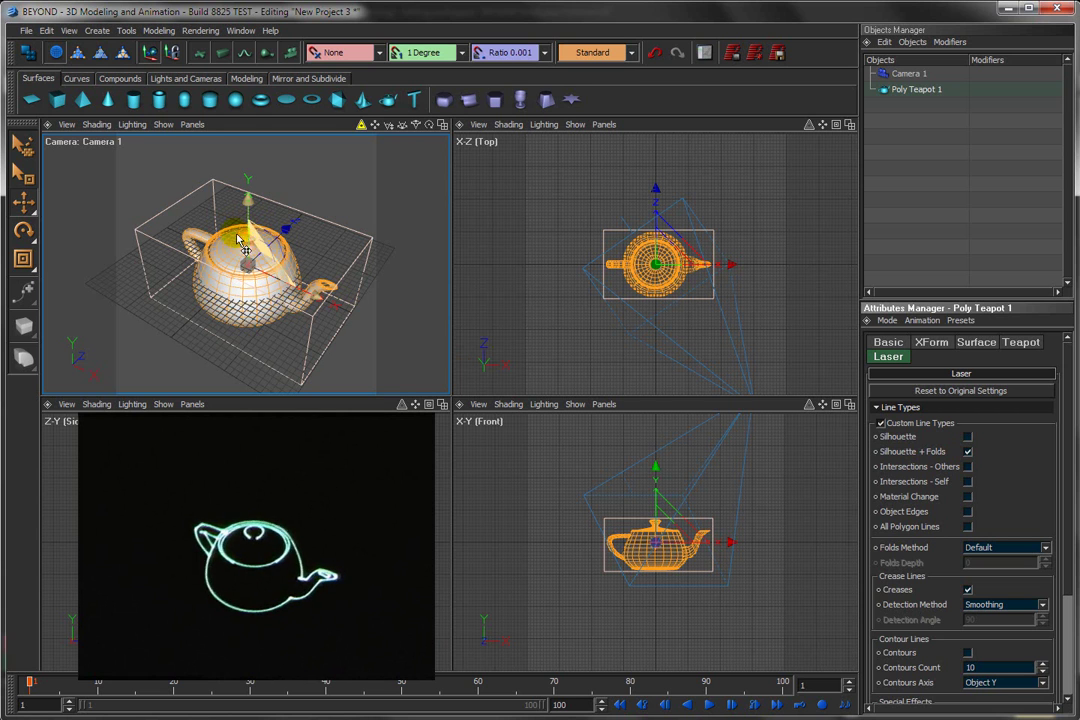
pyautogui.click(967, 451)
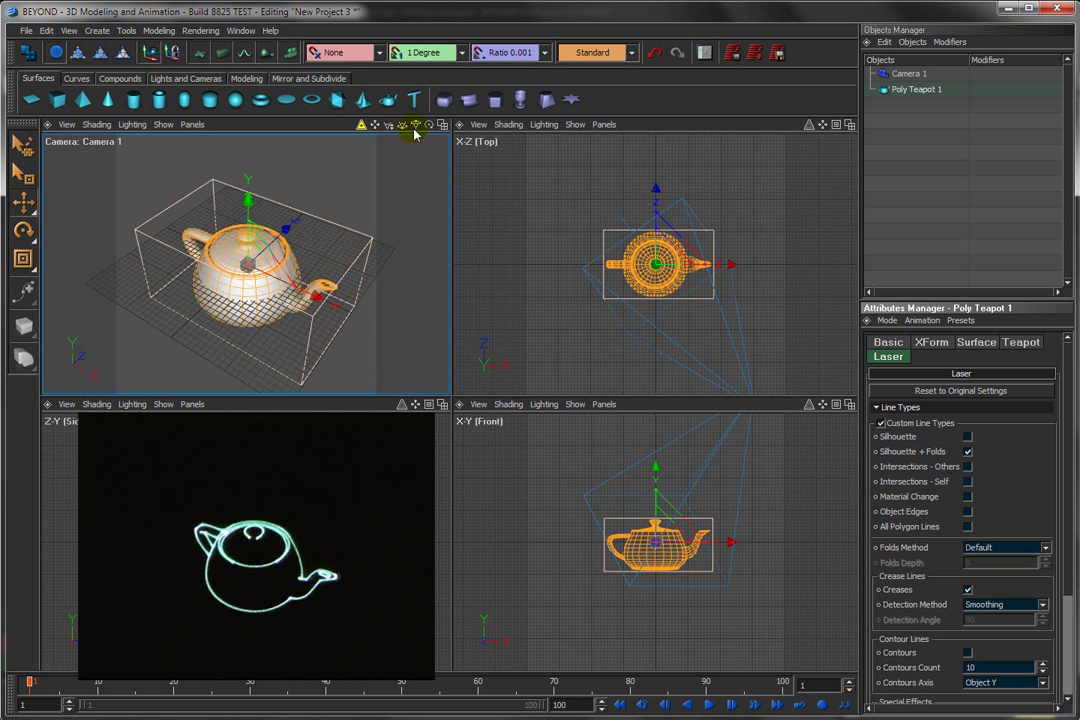
# - Raise the teapot along Y and test Intersections - Self lines, ending with them off
pyautogui.click(21, 201)
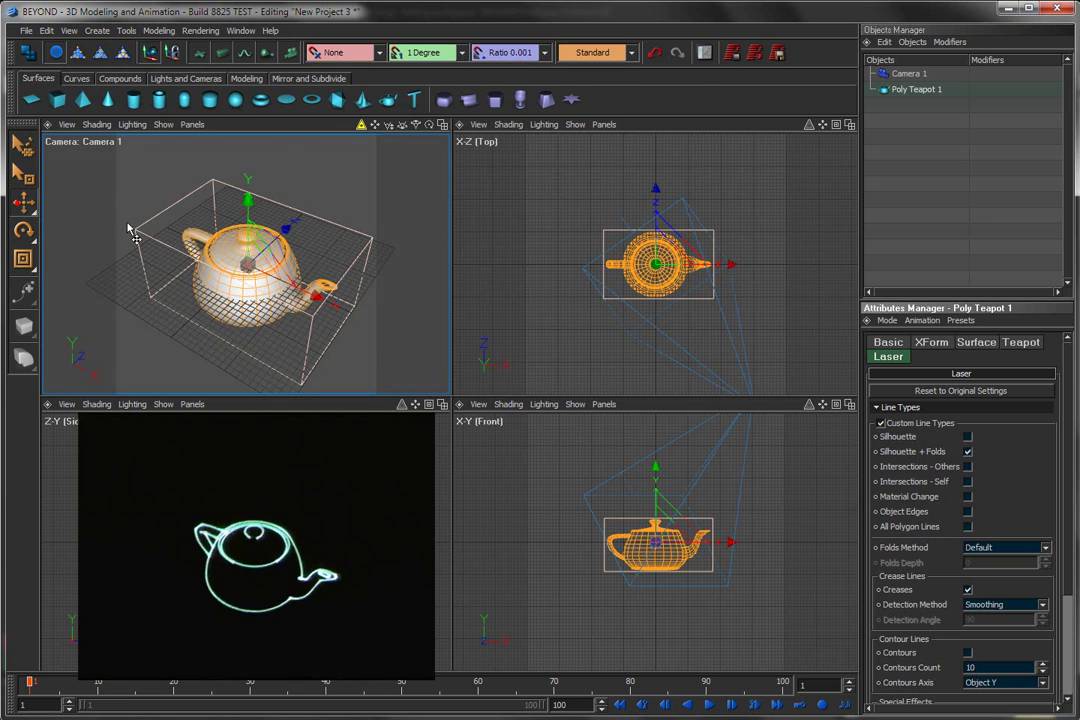
pyautogui.moveTo(251, 168)
pyautogui.mouseDown()
pyautogui.moveTo(300, 278)
pyautogui.moveTo(356, 224)
pyautogui.moveTo(287, 243)
pyautogui.moveTo(301, 276)
pyautogui.moveTo(277, 239)
pyautogui.moveTo(217, 248)
pyautogui.moveTo(280, 262)
pyautogui.mouseUp()
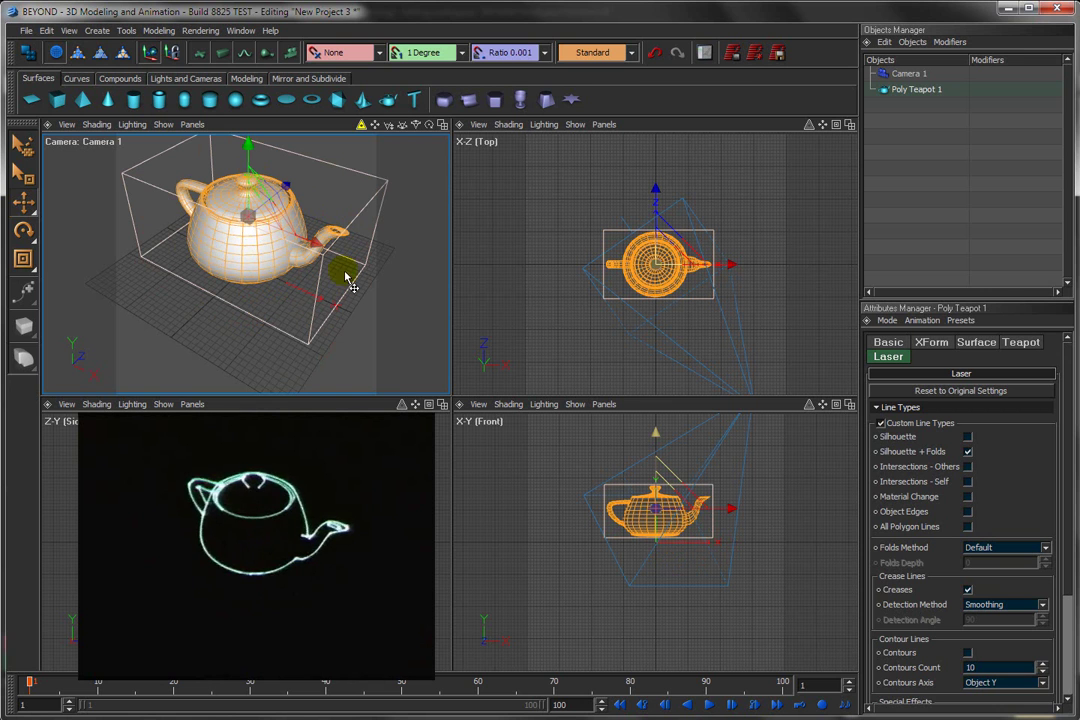
pyautogui.click(967, 482)
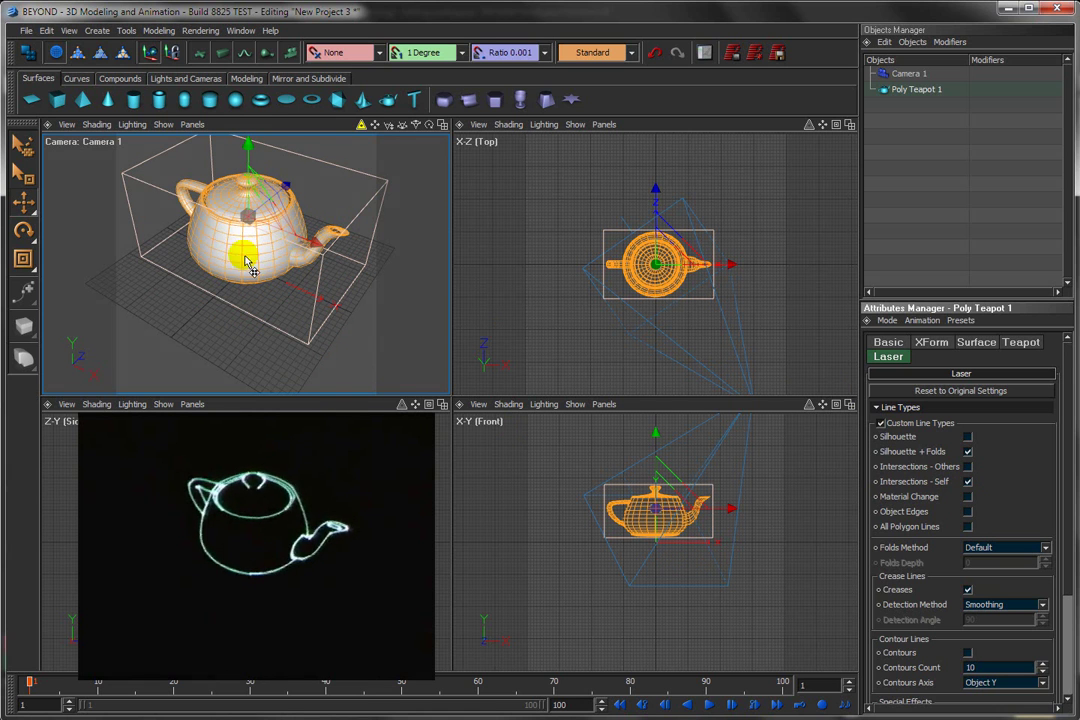
pyautogui.click(966, 481)
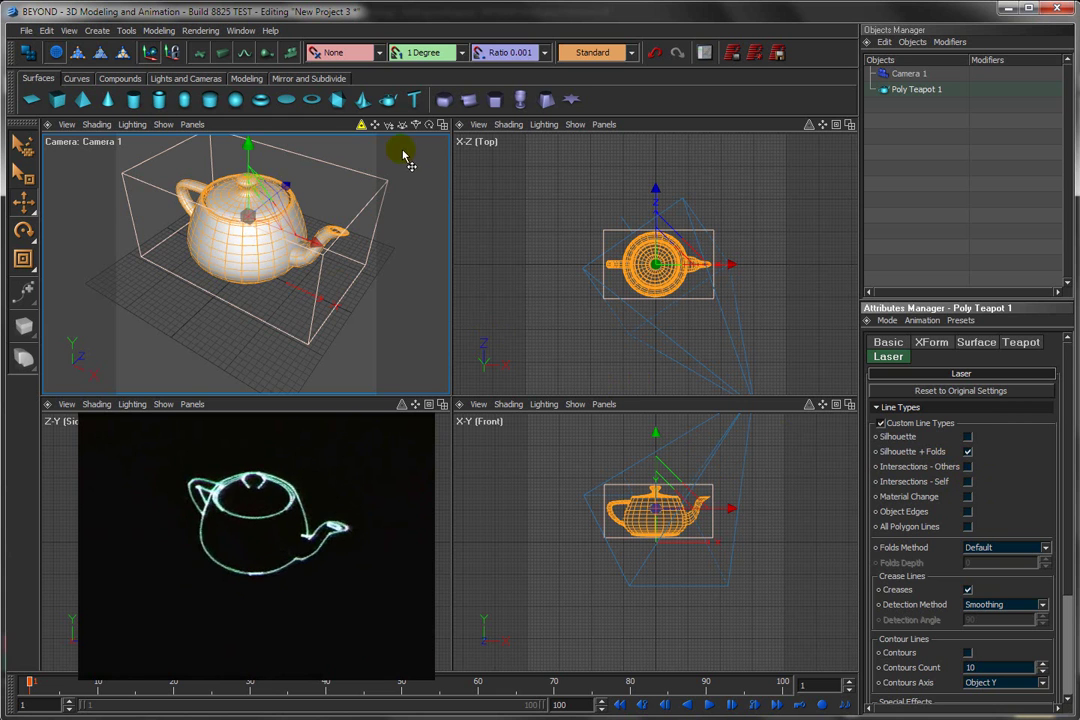
pyautogui.moveTo(400, 125); pyautogui.dragTo(365, 193)
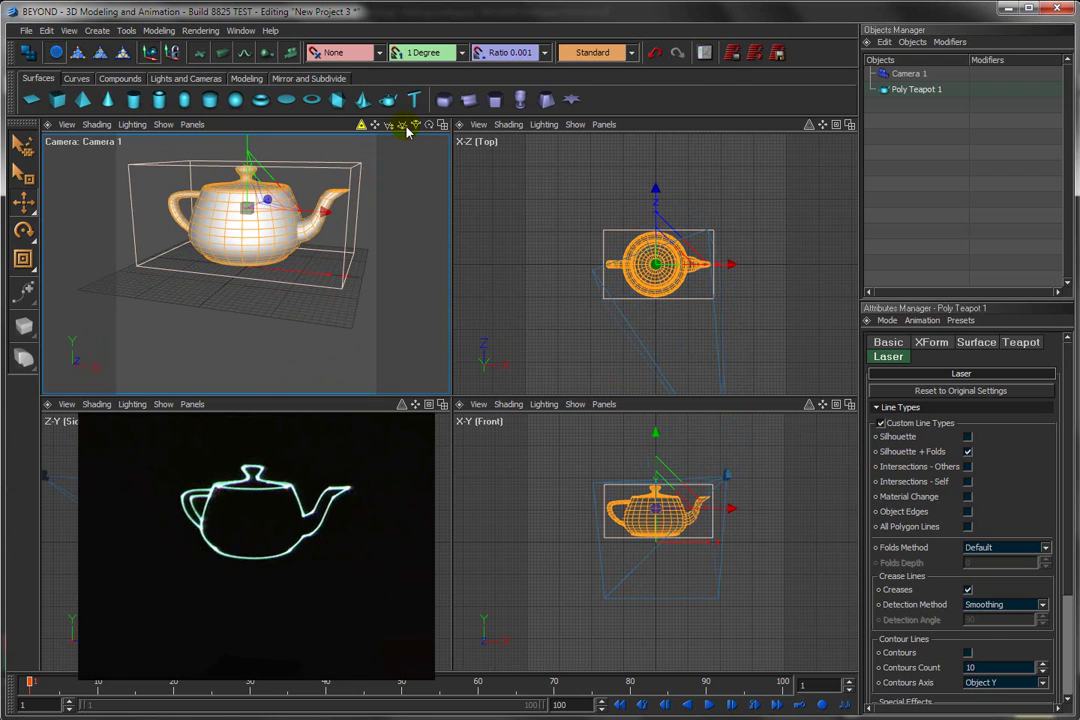
pyautogui.click(967, 482)
# - Add Poly Cube 1 to the scene and set its Basic colour to red
pyautogui.moveTo(403, 128); pyautogui.dragTo(398, 230)
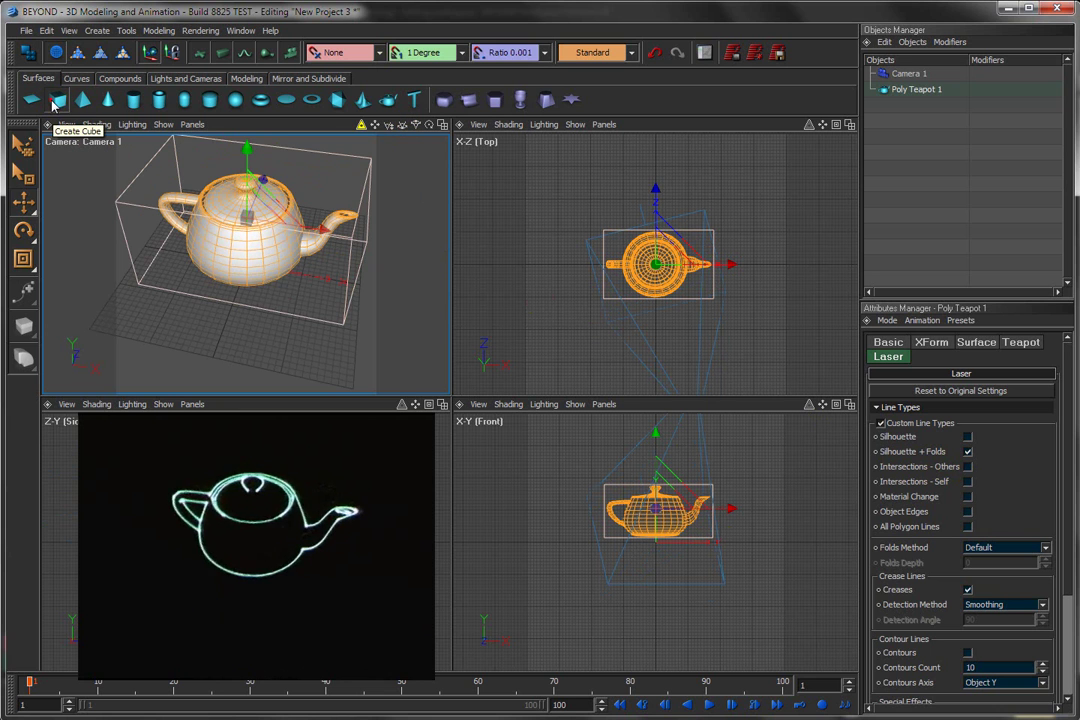
pyautogui.click(57, 101)
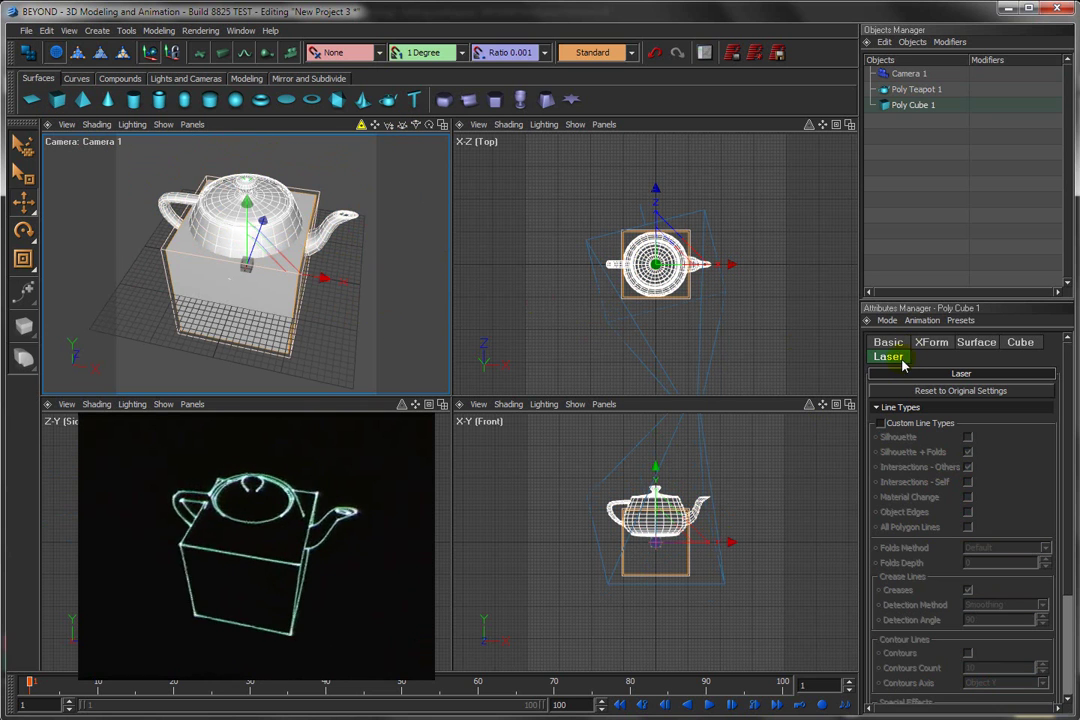
pyautogui.click(906, 105)
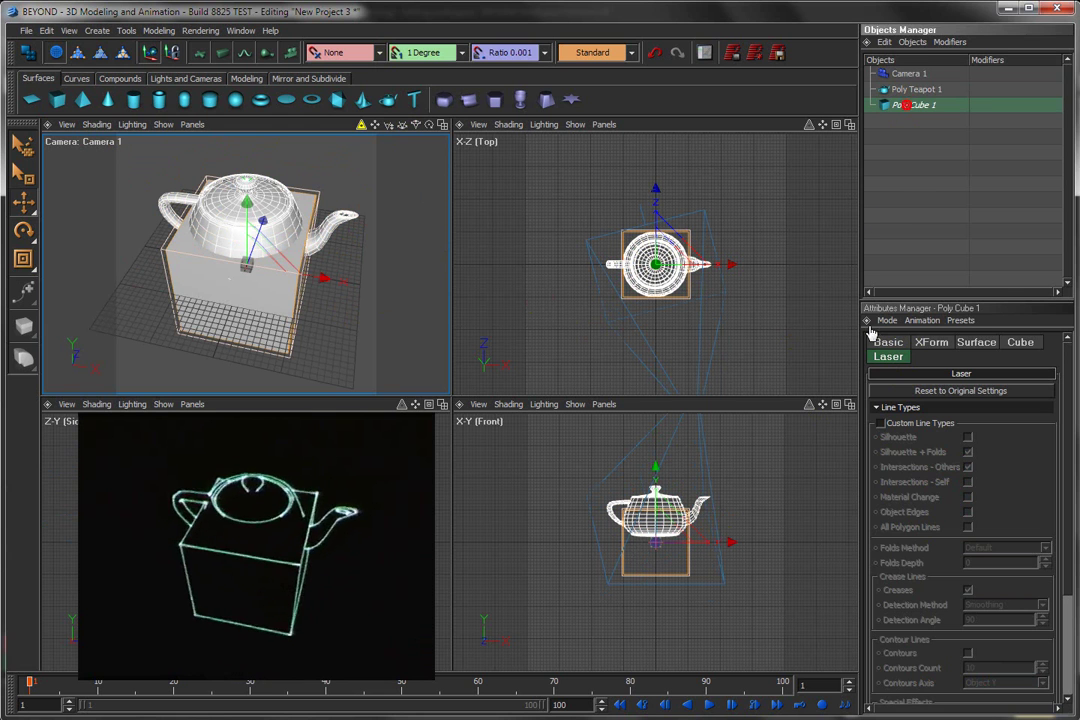
pyautogui.click(888, 342)
pyautogui.click(1050, 408)
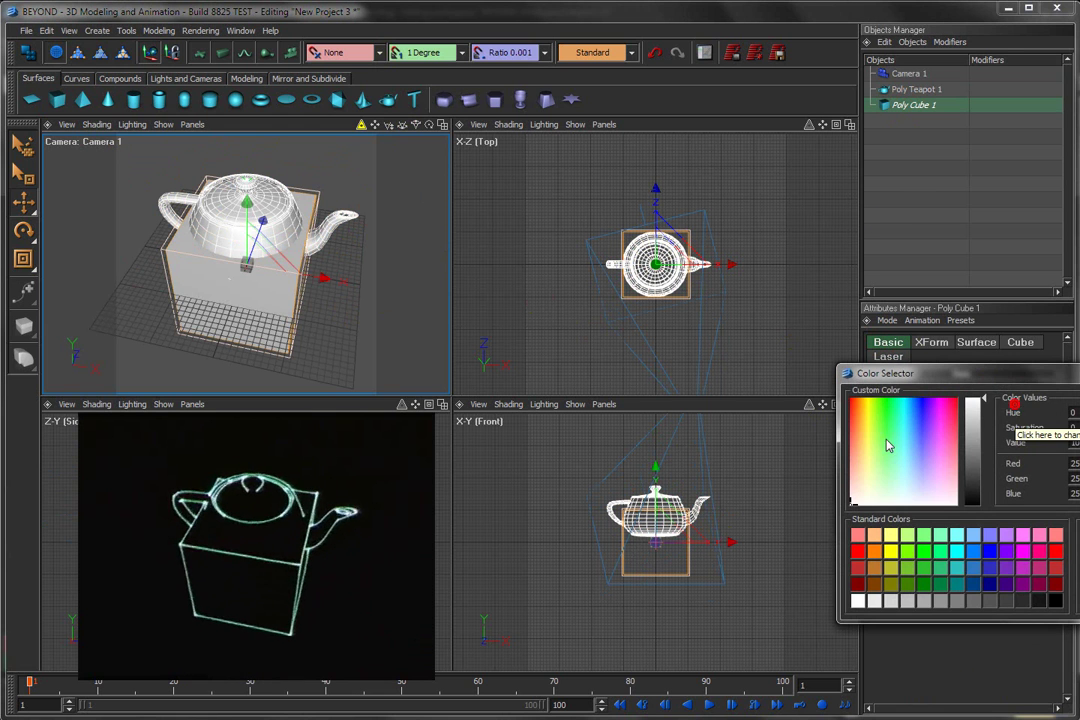
pyautogui.click(858, 553)
# - Turn on the teapot's Intersections - Others lines and move the red cube behind it
pyautogui.click(912, 89)
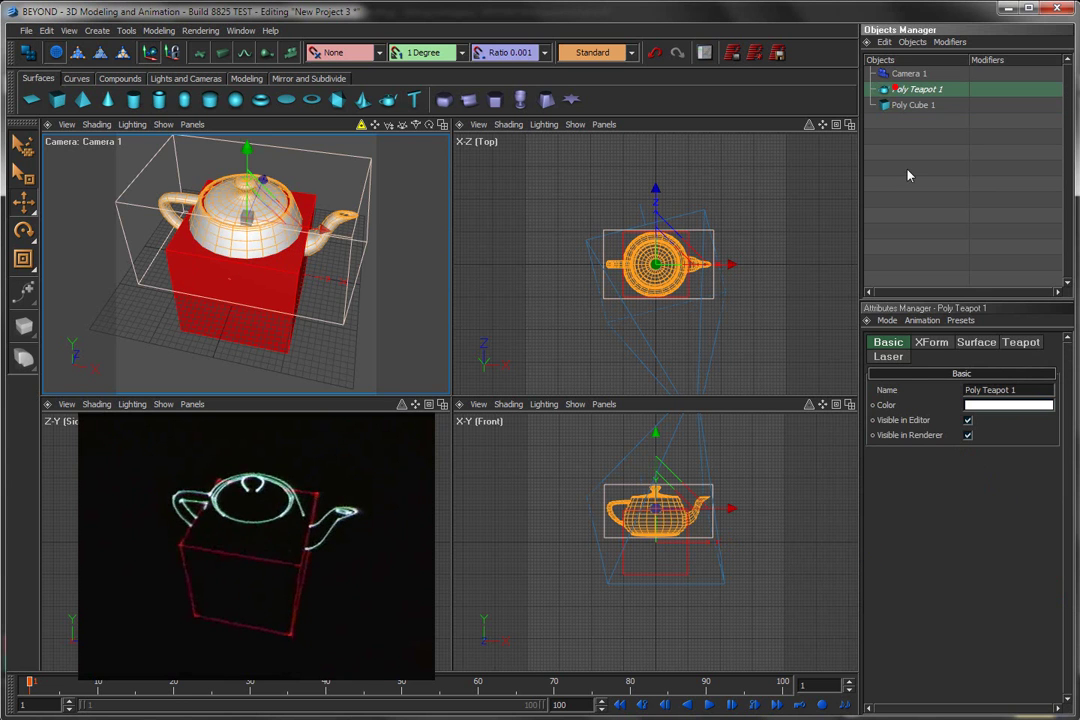
pyautogui.click(888, 356)
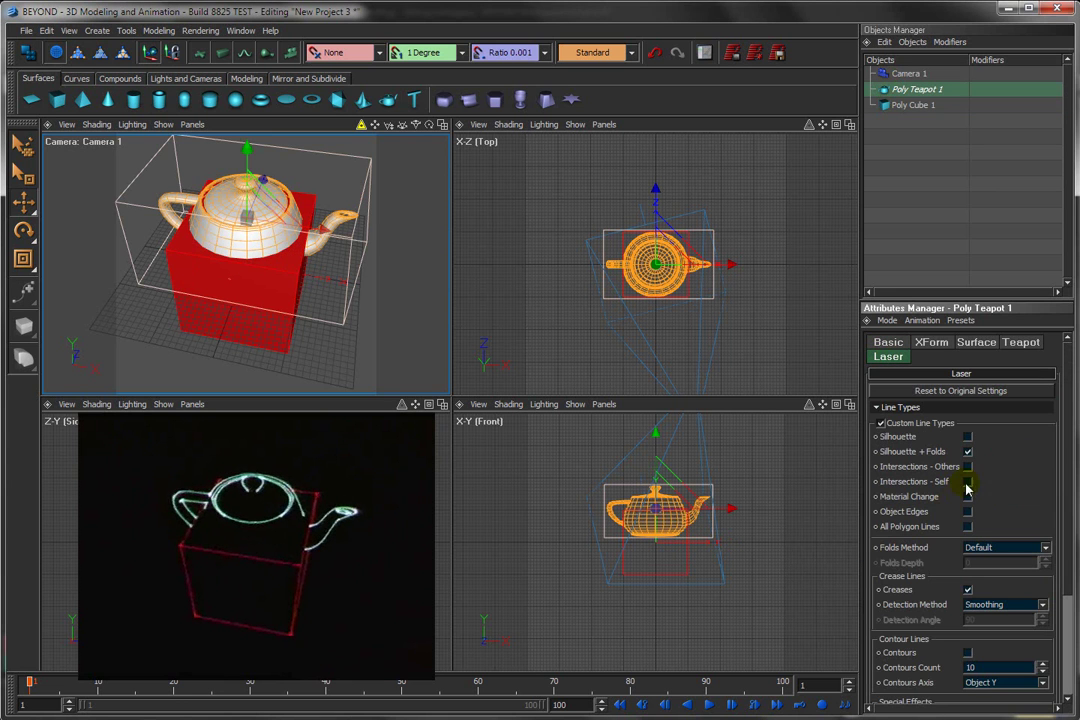
pyautogui.click(967, 467)
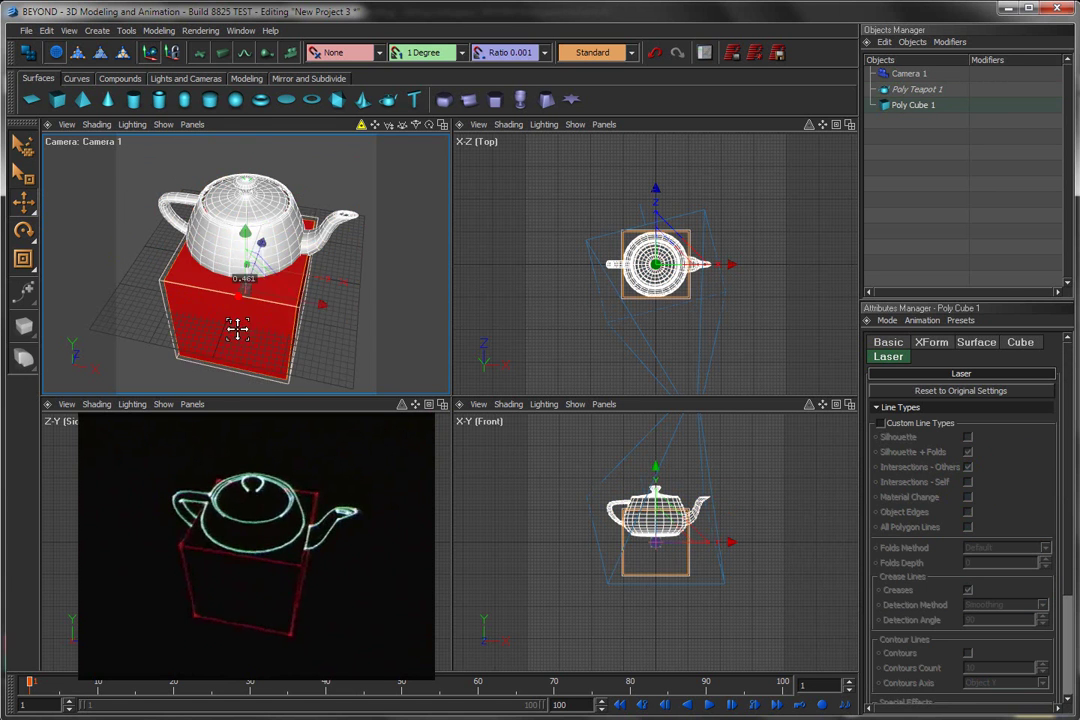
pyautogui.moveTo(237, 328); pyautogui.dragTo(163, 253)
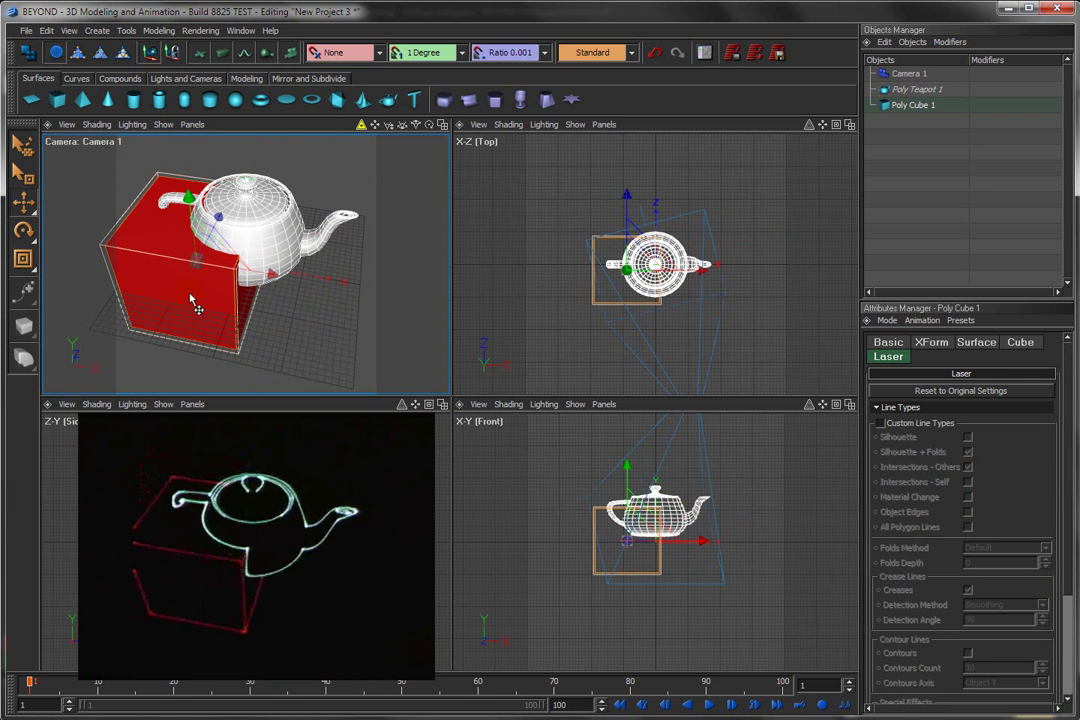
pyautogui.click(902, 90)
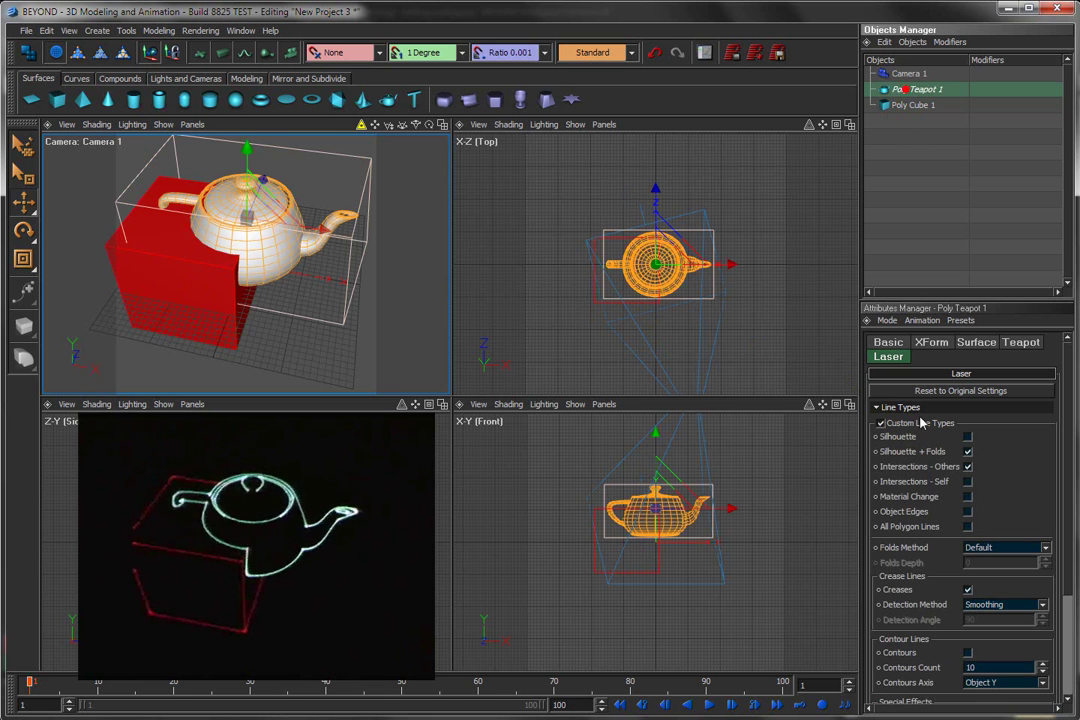
pyautogui.click(966, 468)
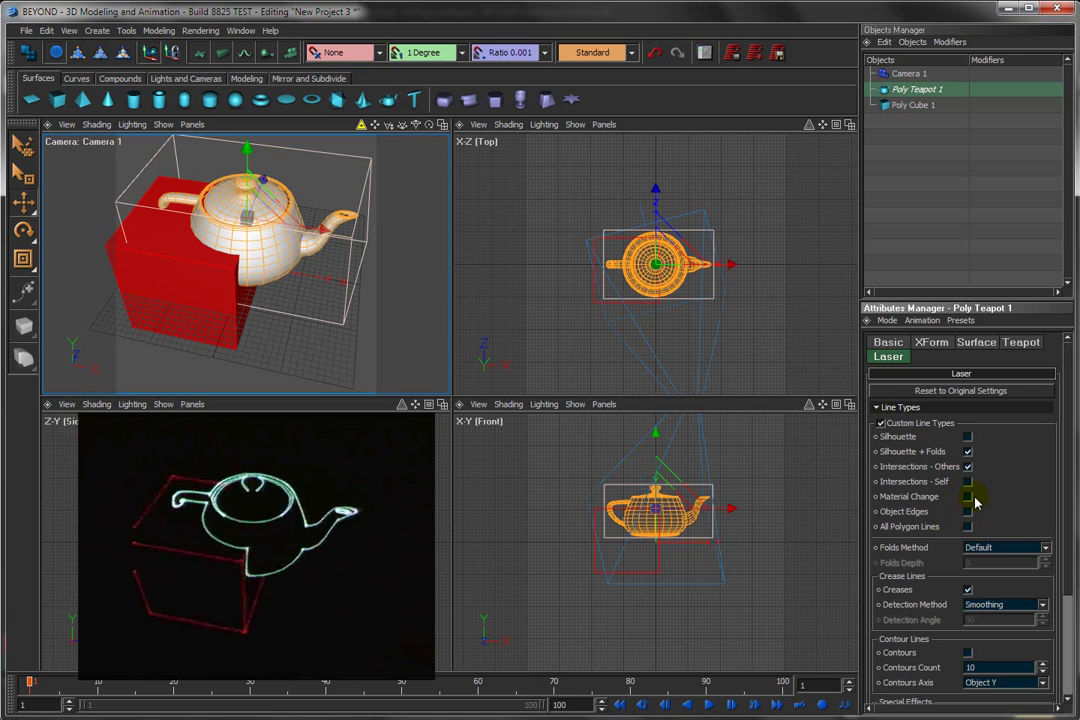
# - Shift the red cube further left of the teapot, then nudge it slightly right
pyautogui.click(216, 315)
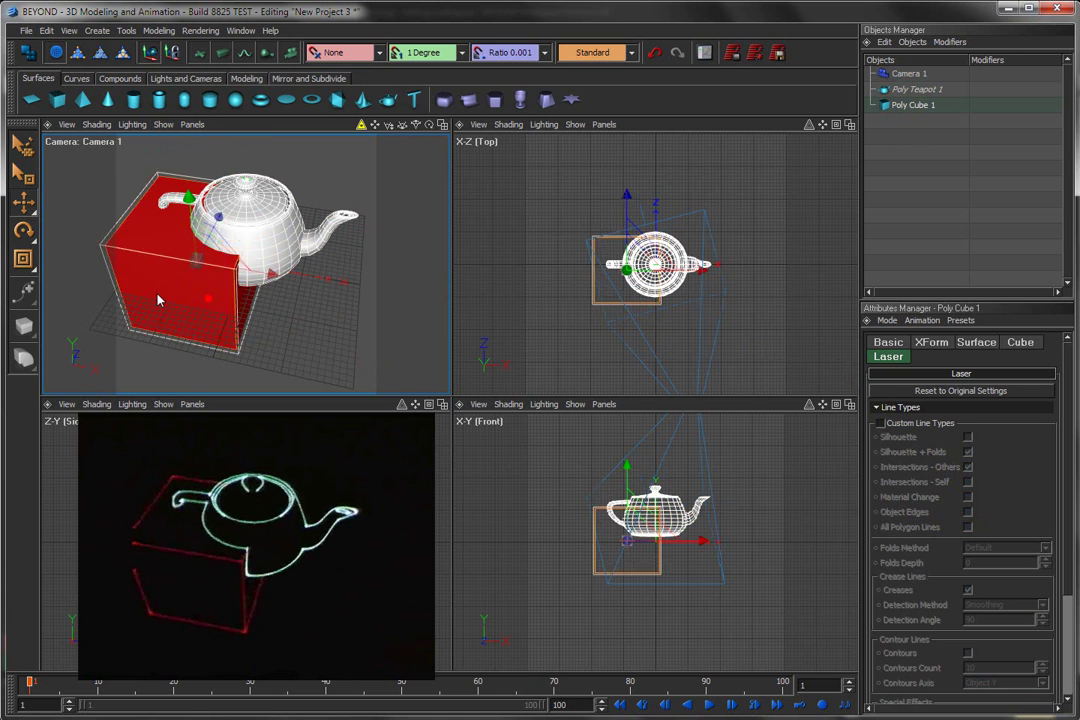
pyautogui.moveTo(132, 247); pyautogui.dragTo(120, 308)
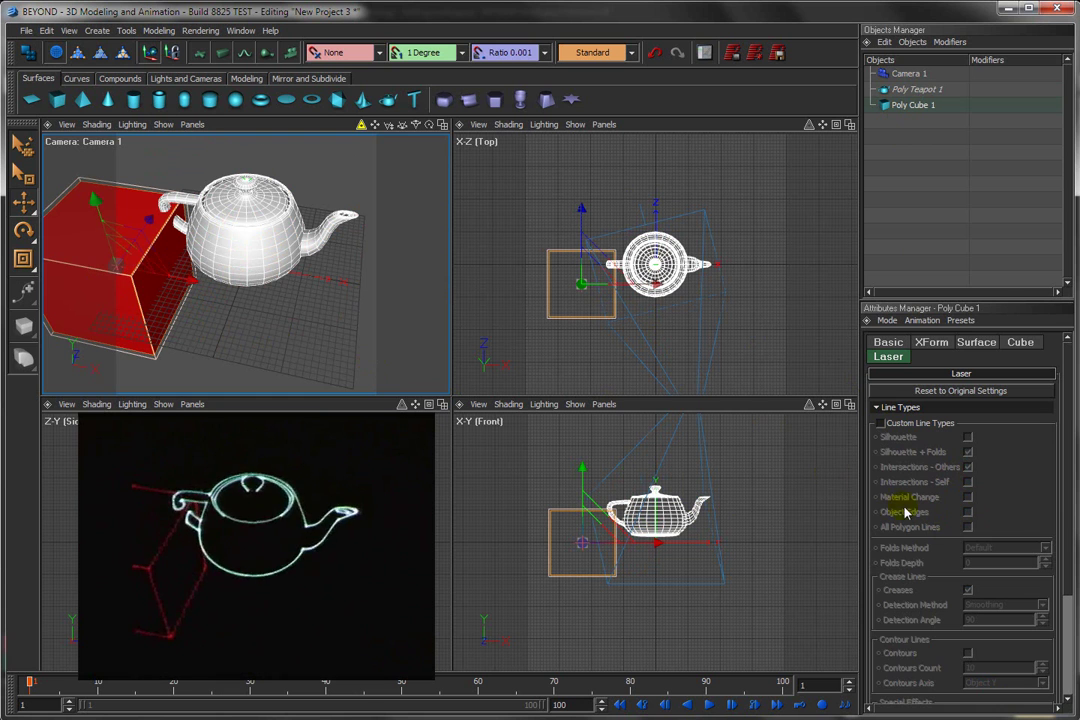
pyautogui.click(880, 89)
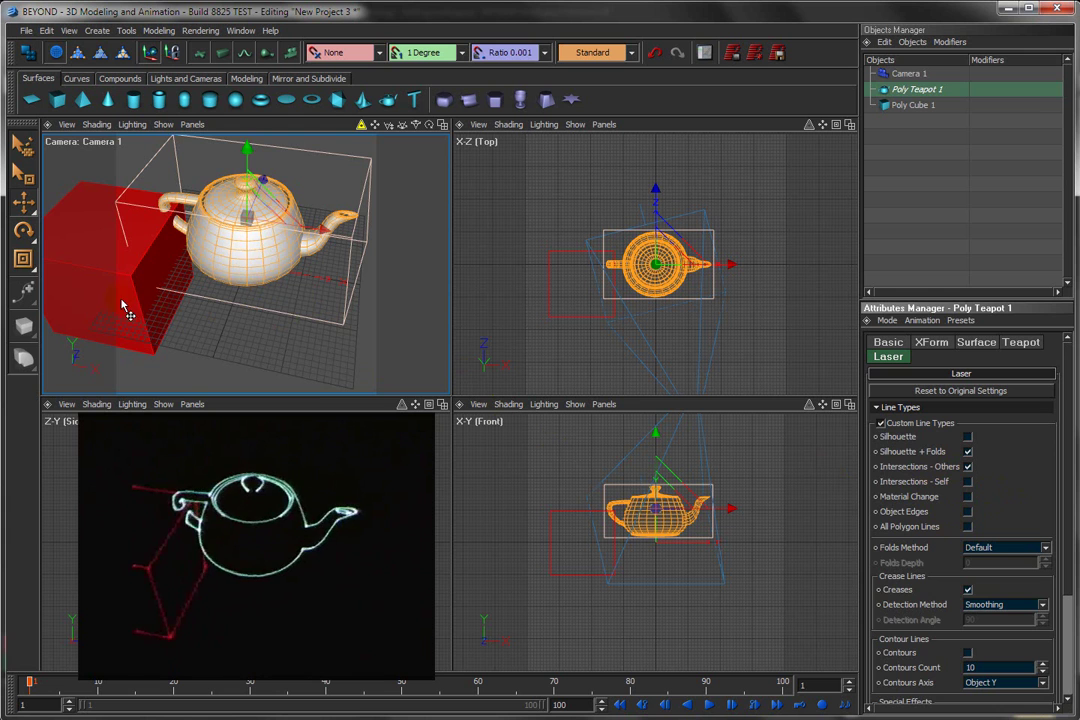
pyautogui.click(107, 262)
pyautogui.moveTo(107, 265); pyautogui.dragTo(259, 243)
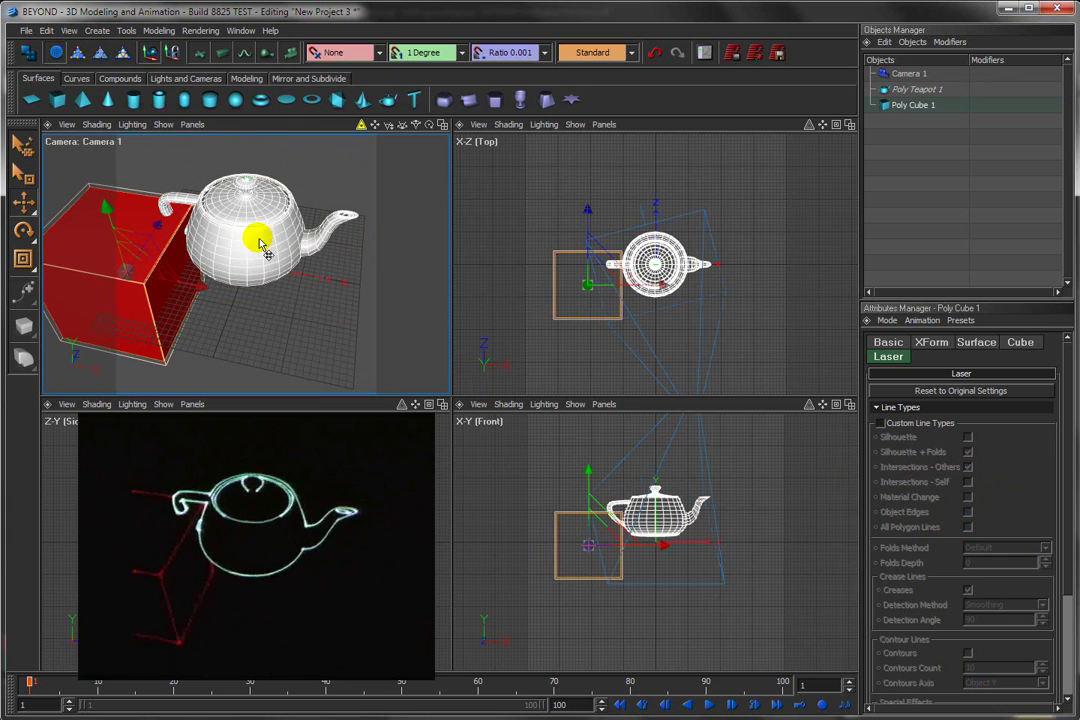
pyautogui.click(259, 243)
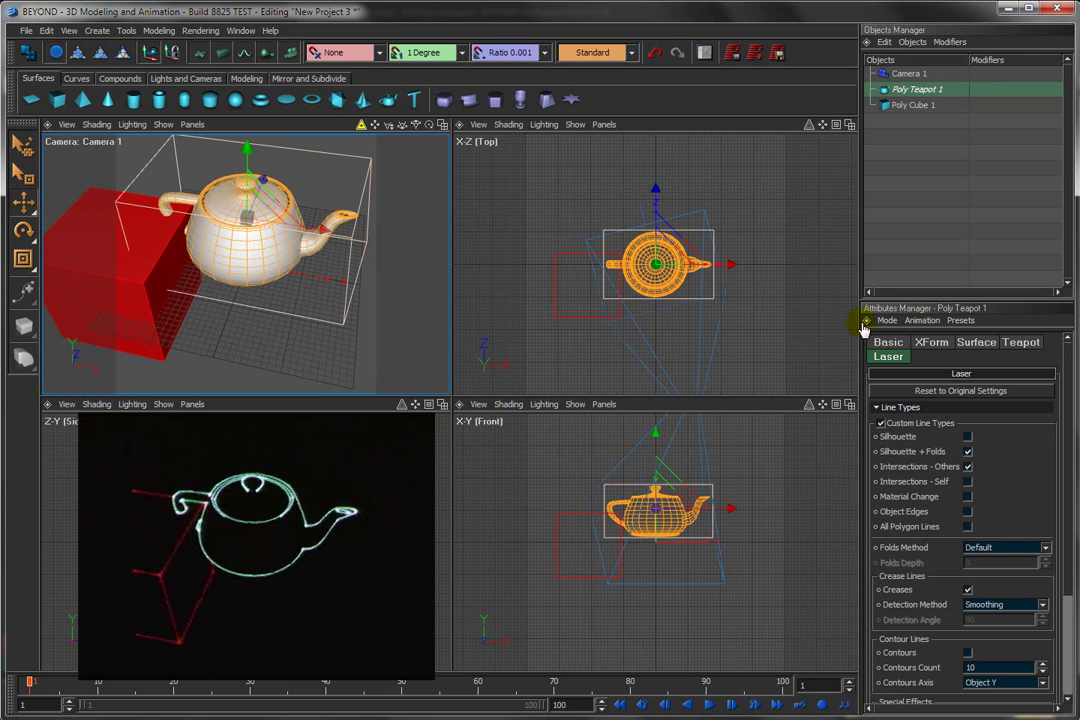
# - Uncheck Visible in Renderer for the teapot and add a sphere, moved down out of it
pyautogui.click(888, 342)
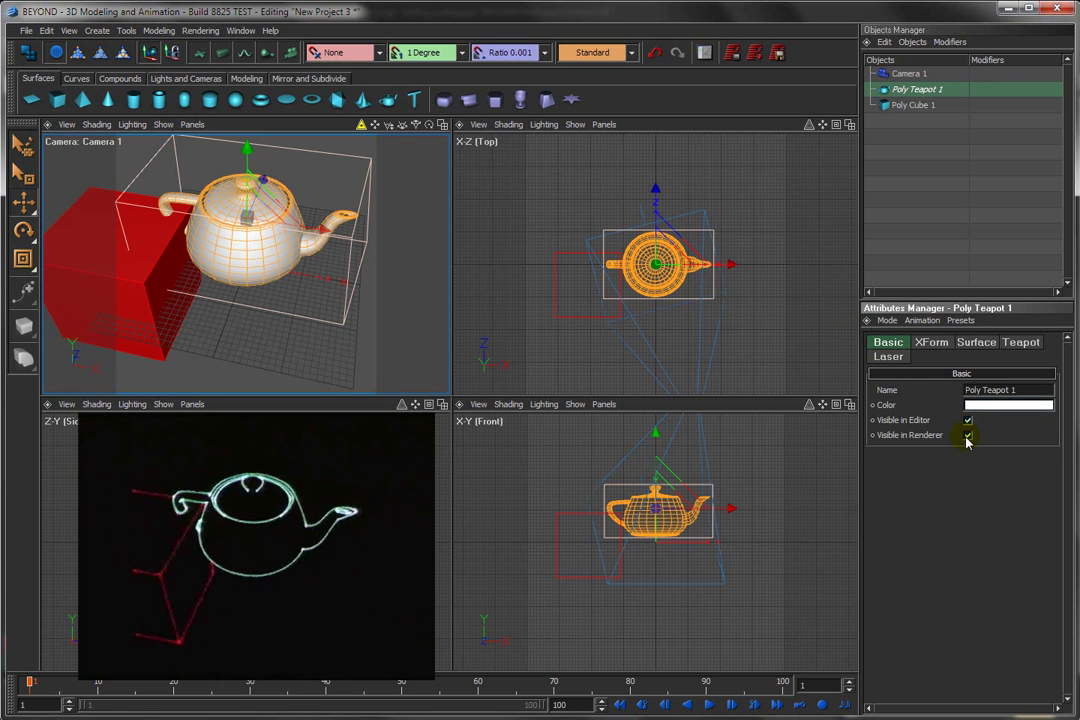
pyautogui.click(968, 436)
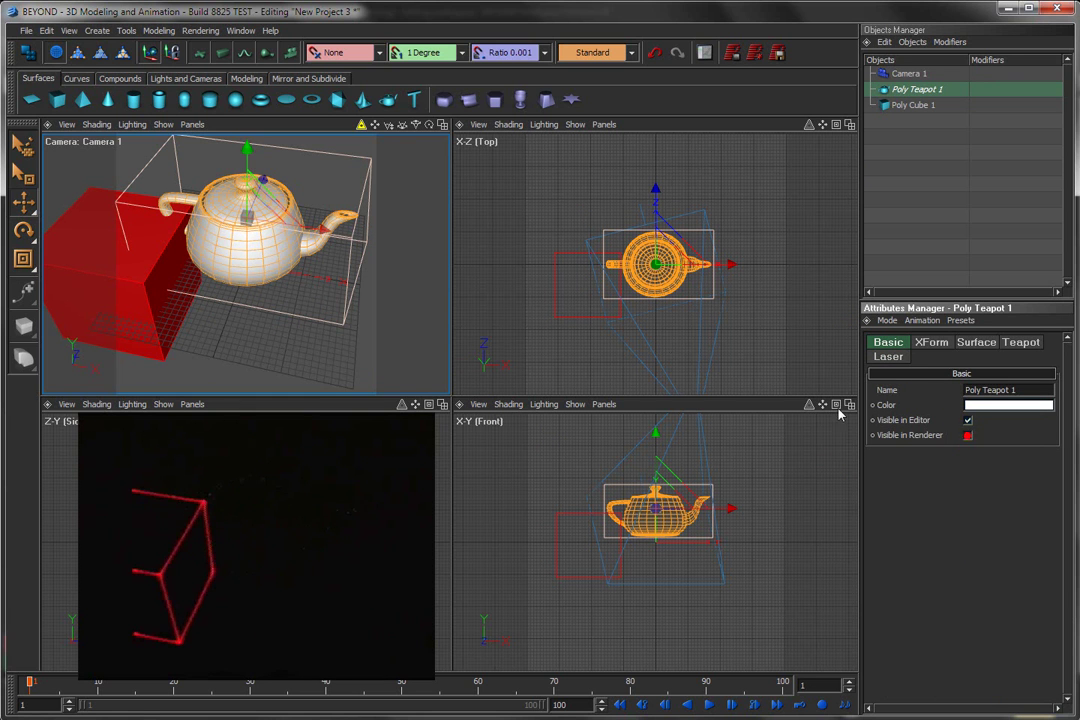
pyautogui.click(235, 100)
pyautogui.moveTo(250, 265); pyautogui.dragTo(320, 346)
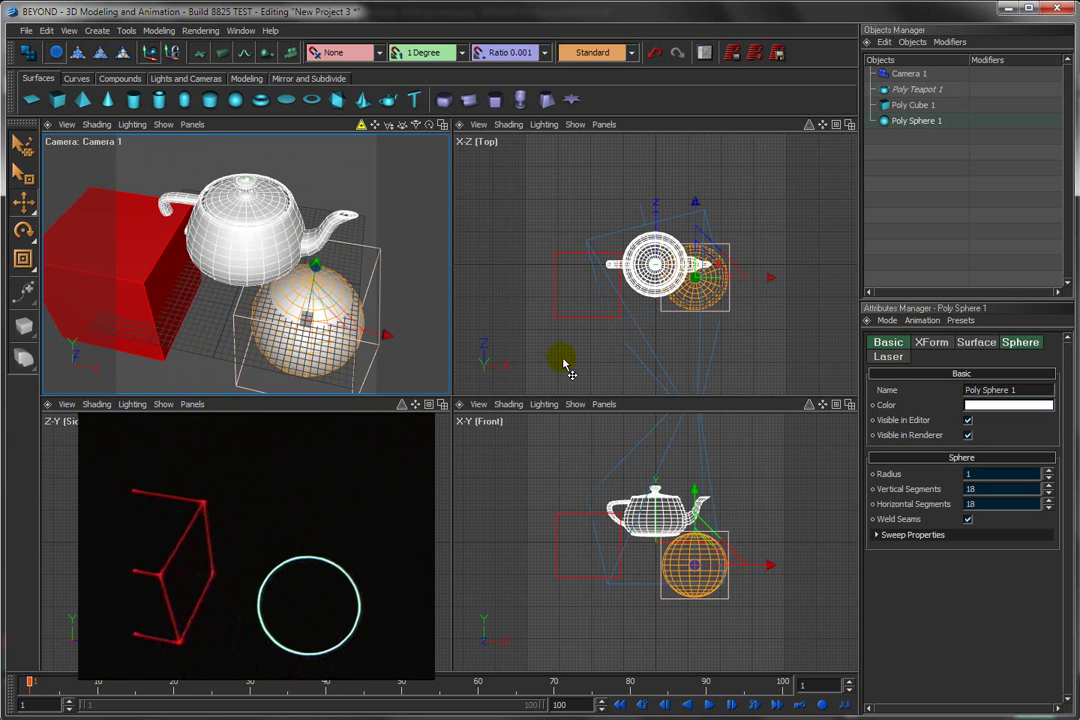
# - Give the sphere custom line types with Object Edges and reduce its segments to 6×7
pyautogui.click(889, 358)
pyautogui.click(882, 424)
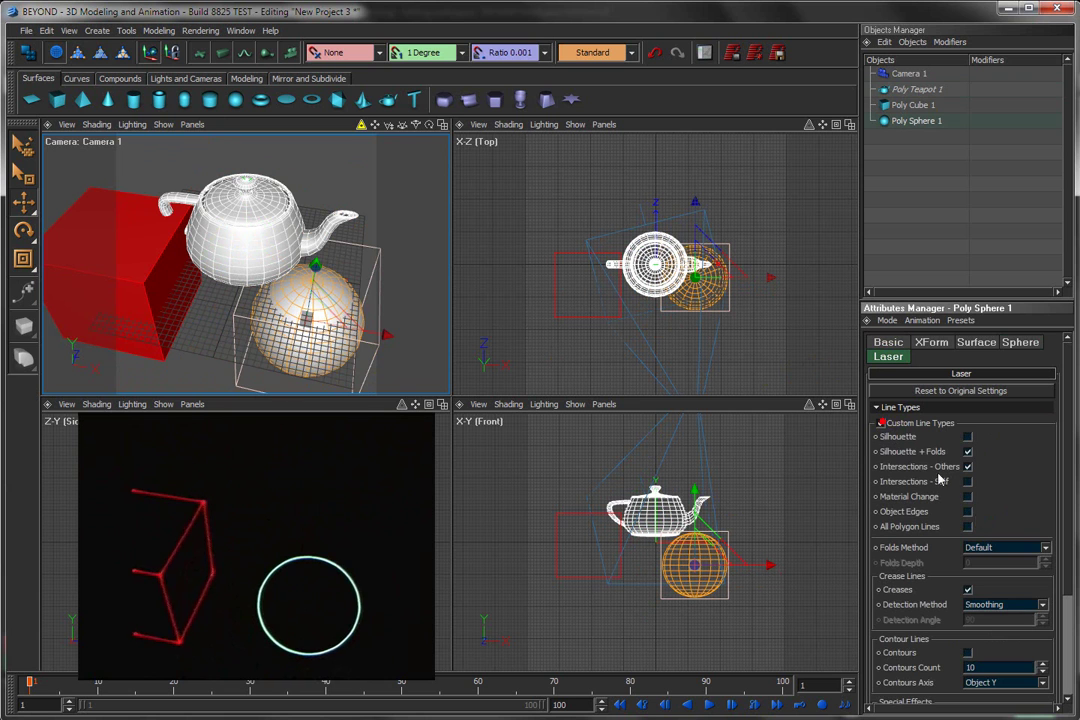
pyautogui.click(966, 511)
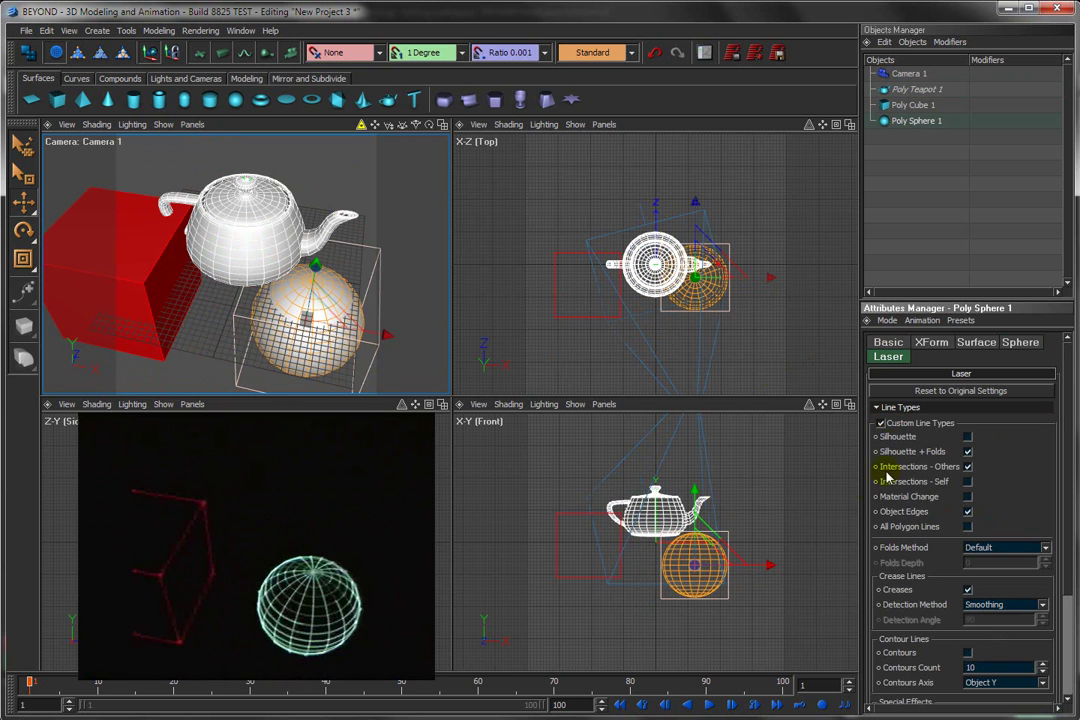
pyautogui.click(1020, 342)
pyautogui.moveTo(1048, 407); pyautogui.dragTo(1038, 468)
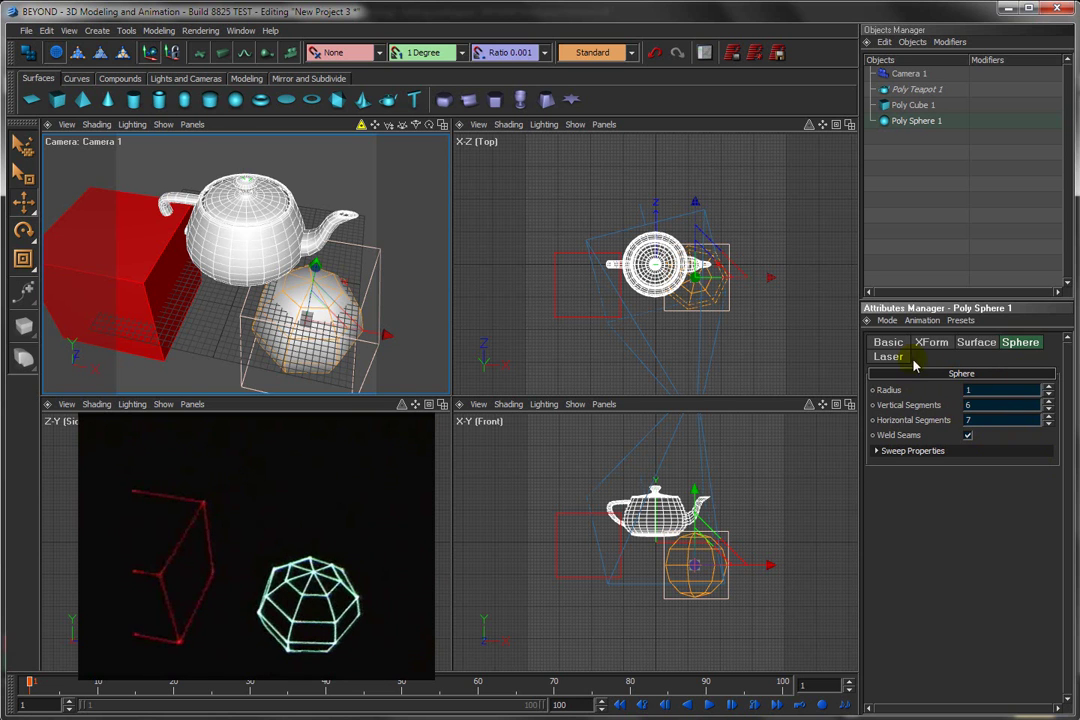
pyautogui.rightClick(884, 120)
pyautogui.press('Escape')
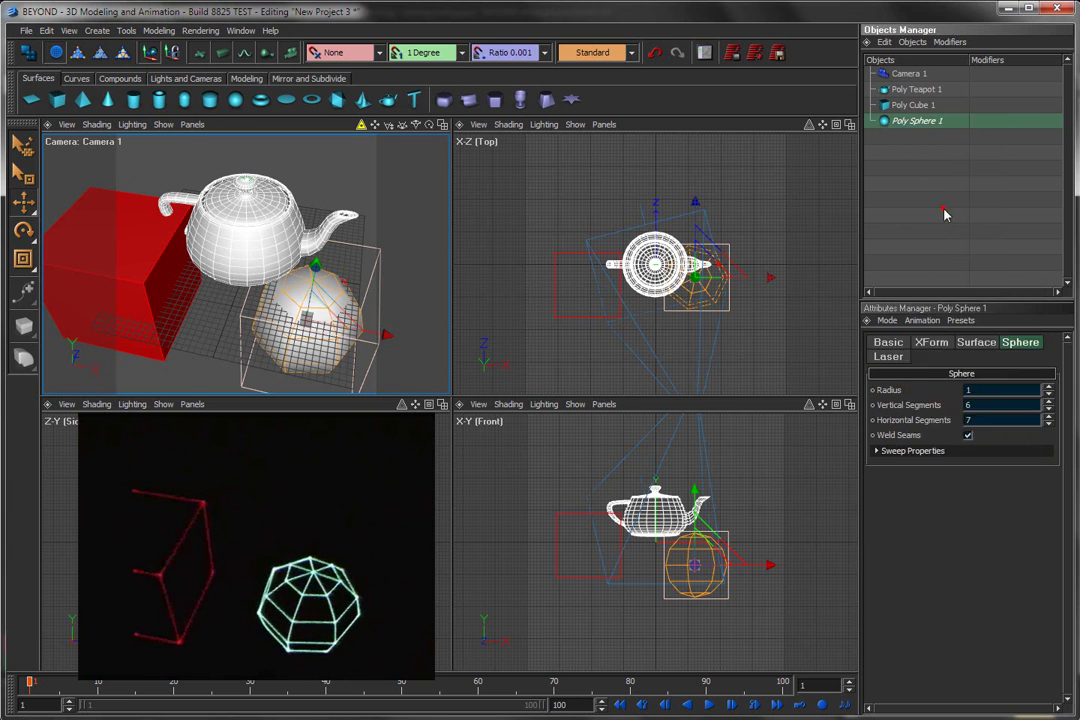
# - Delete Poly Sphere 1, re-enable the teapot's Visible in Renderer, and uncheck All Polygon Lines
pyautogui.press('Delete')
pyautogui.click(925, 90)
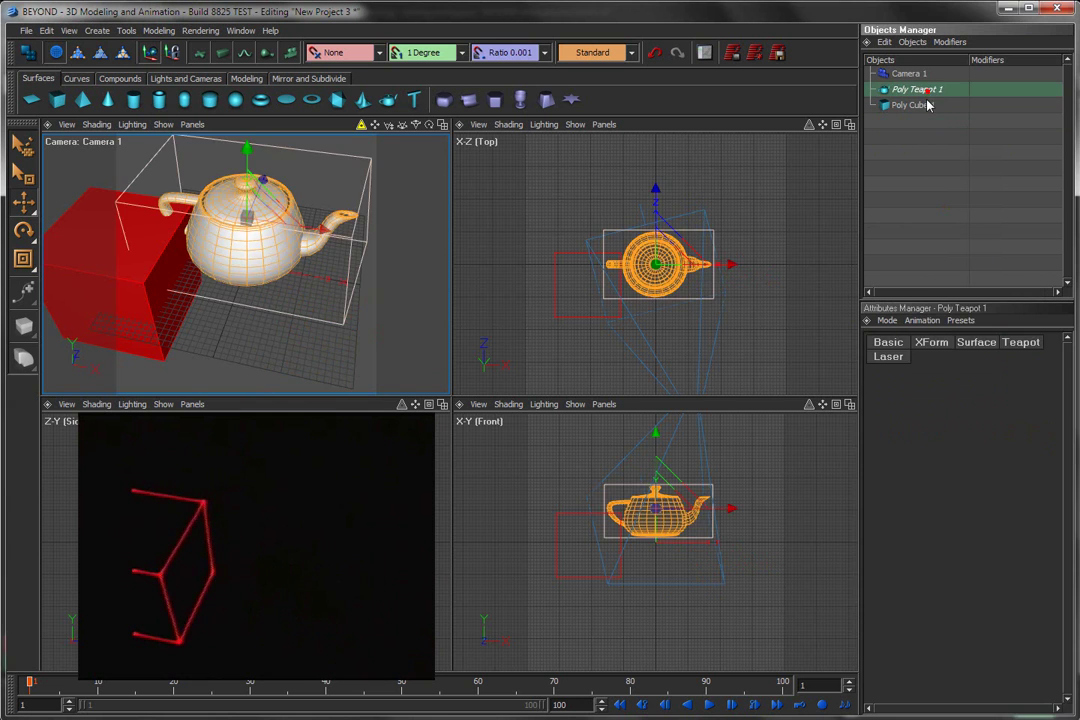
pyautogui.click(878, 345)
pyautogui.click(968, 435)
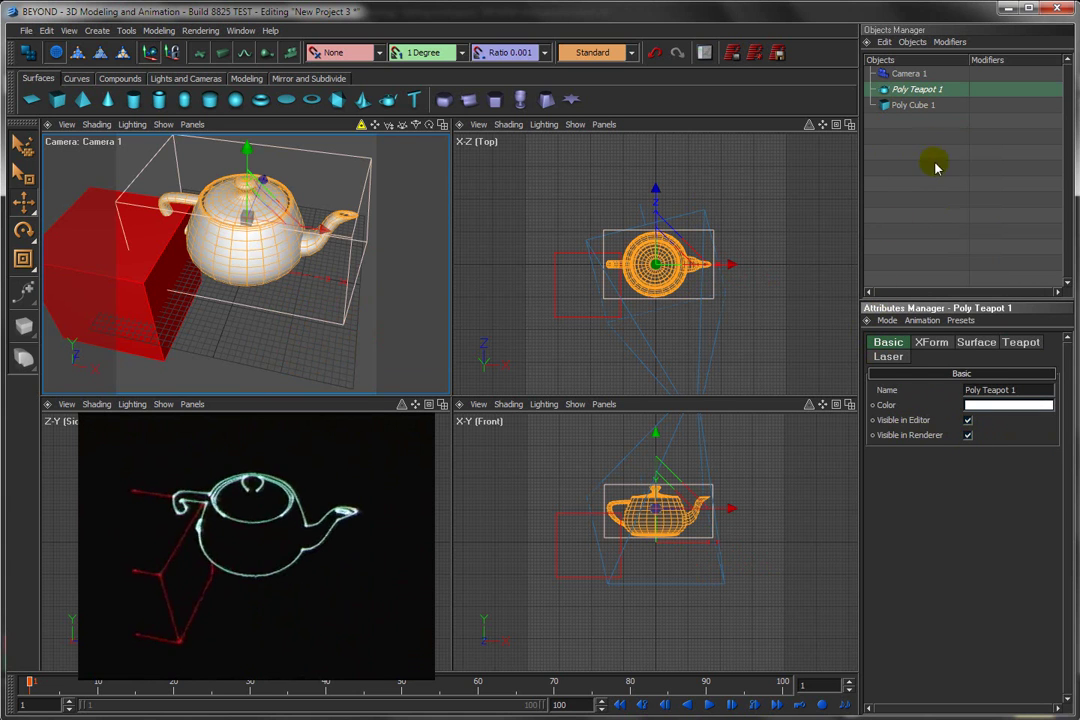
pyautogui.click(888, 357)
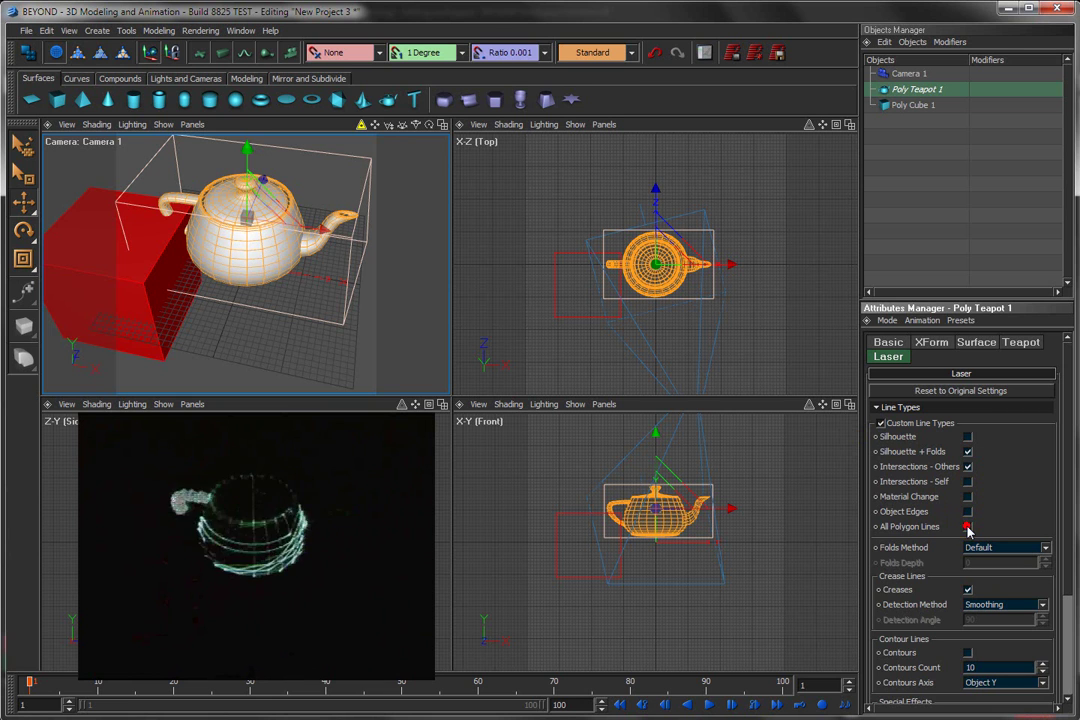
pyautogui.click(967, 527)
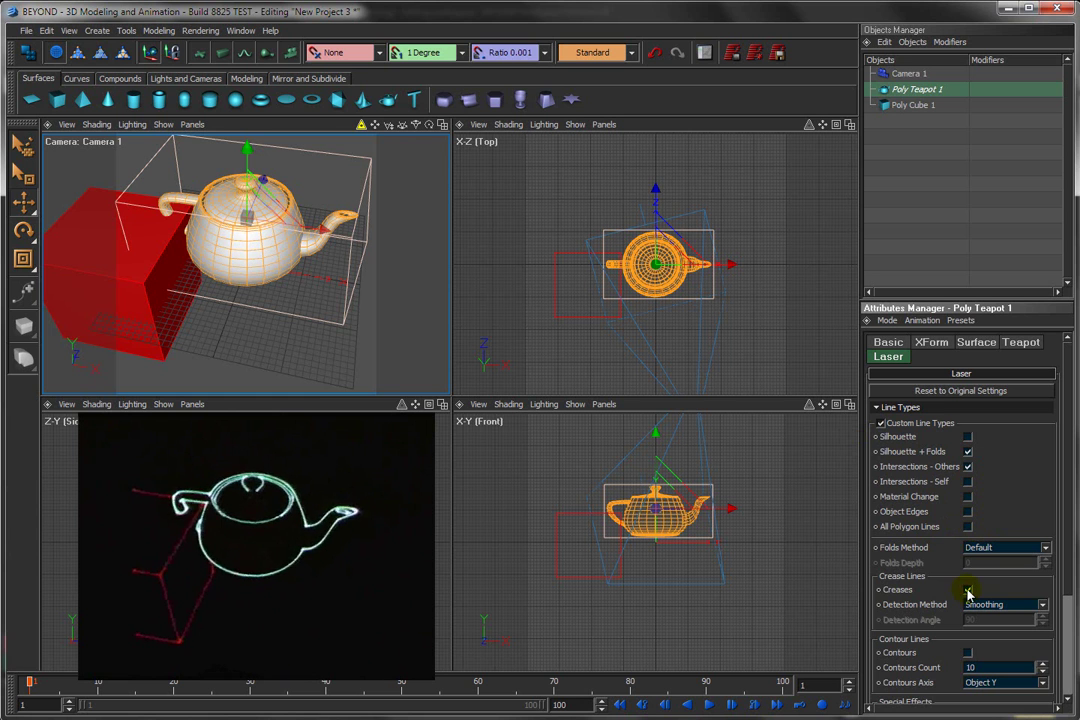
# - Replace the teapot with a Poly Cone and orbit the camera around it
pyautogui.press('Delete')
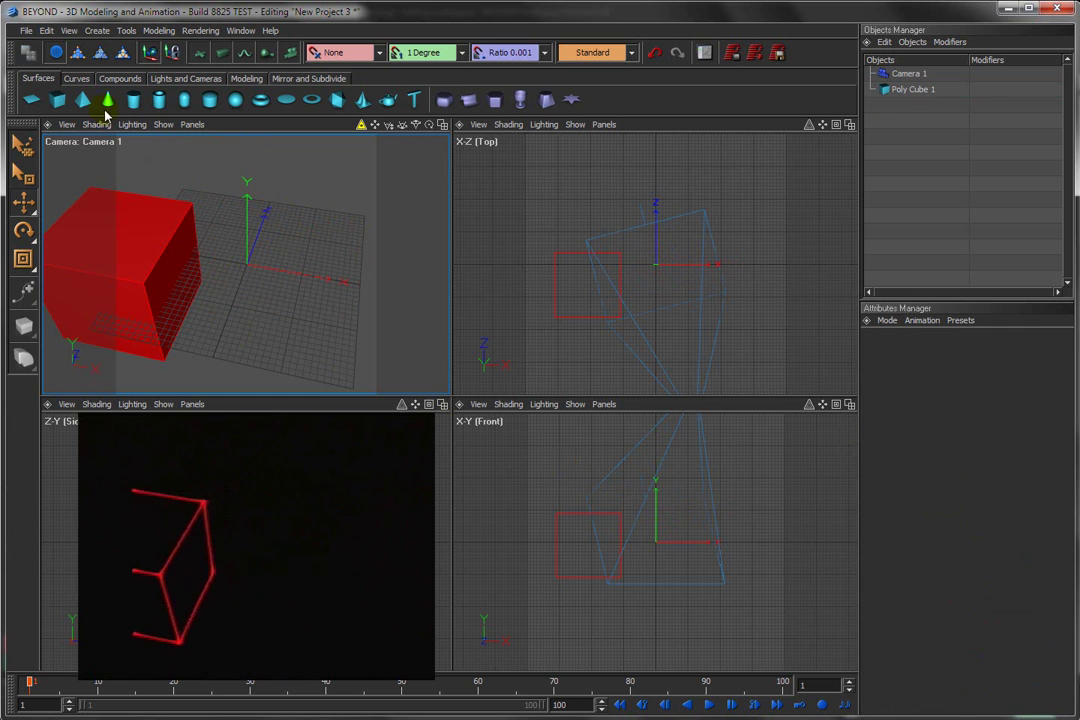
pyautogui.click(107, 100)
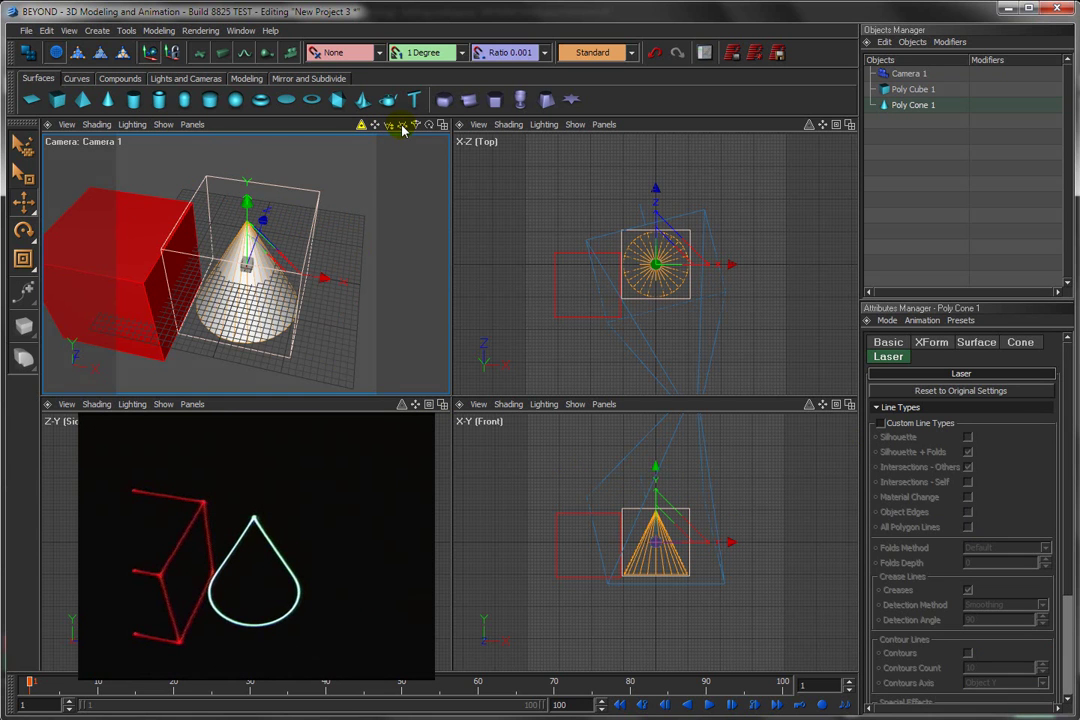
pyautogui.moveTo(403, 127); pyautogui.dragTo(322, 265)
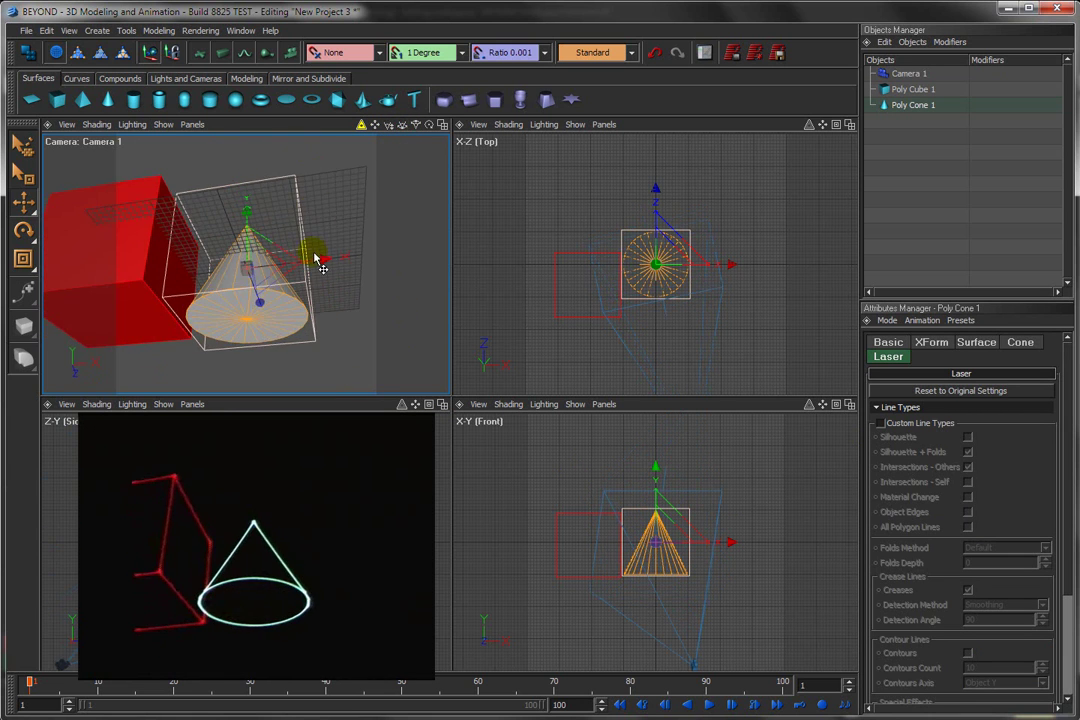
# - Give the cone custom line types: plain Silhouette instead of Silhouette + Folds, Creases kept on
pyautogui.click(910, 106)
pyautogui.click(881, 424)
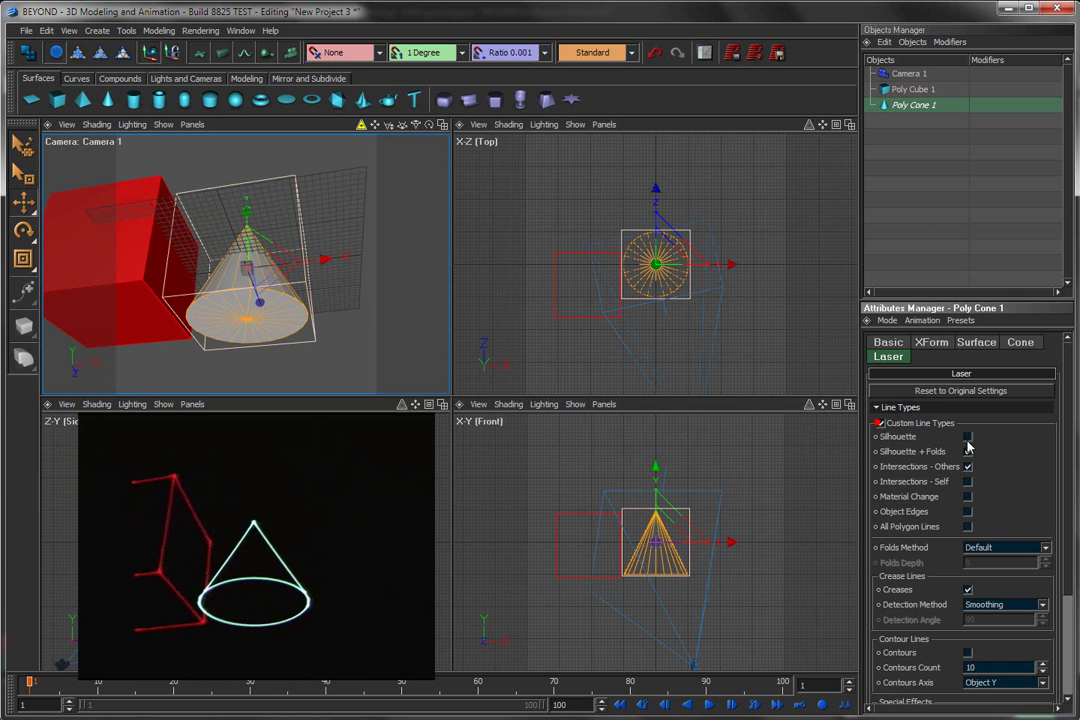
pyautogui.click(968, 451)
pyautogui.click(968, 437)
pyautogui.click(969, 591)
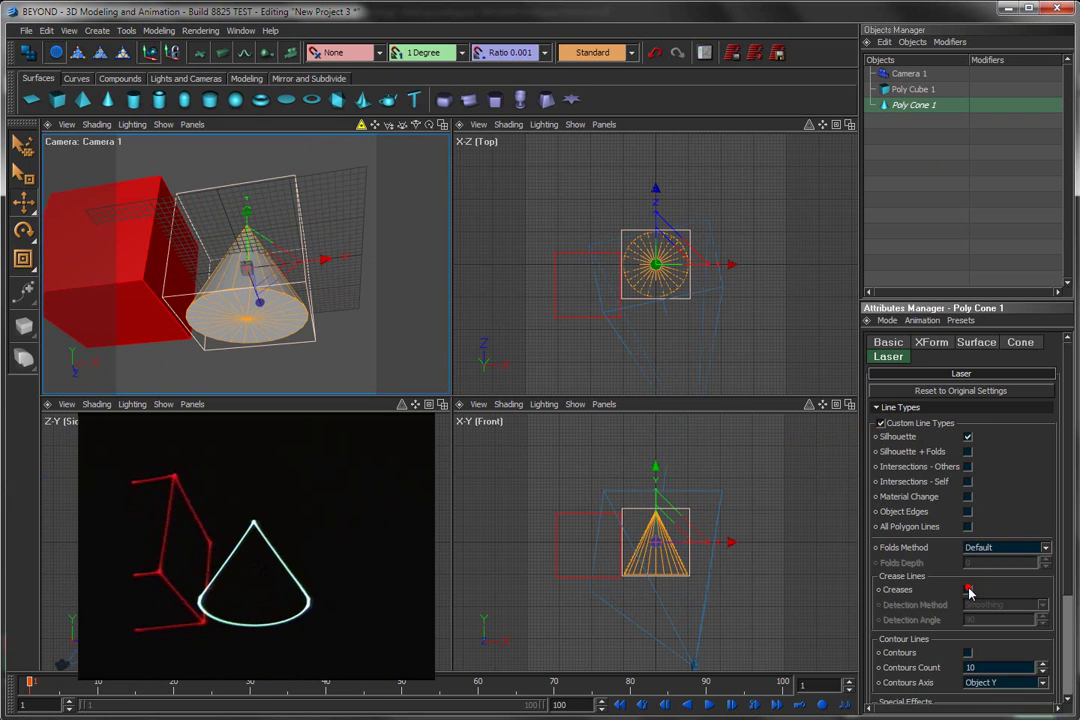
pyautogui.click(969, 591)
pyautogui.click(969, 591)
pyautogui.click(969, 591)
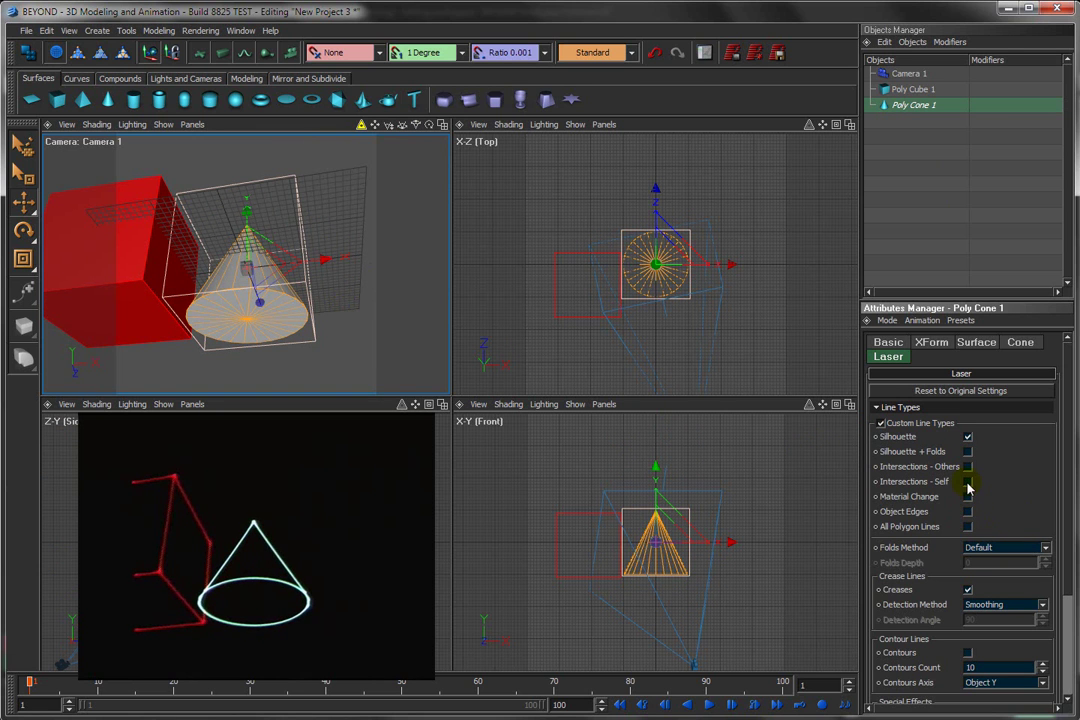
pyautogui.click(967, 590)
pyautogui.moveTo(375, 125); pyautogui.dragTo(470, 188)
# - Enable Custom Line Types on Poly Cube 1, switching Creases off and back on
pyautogui.click(924, 90)
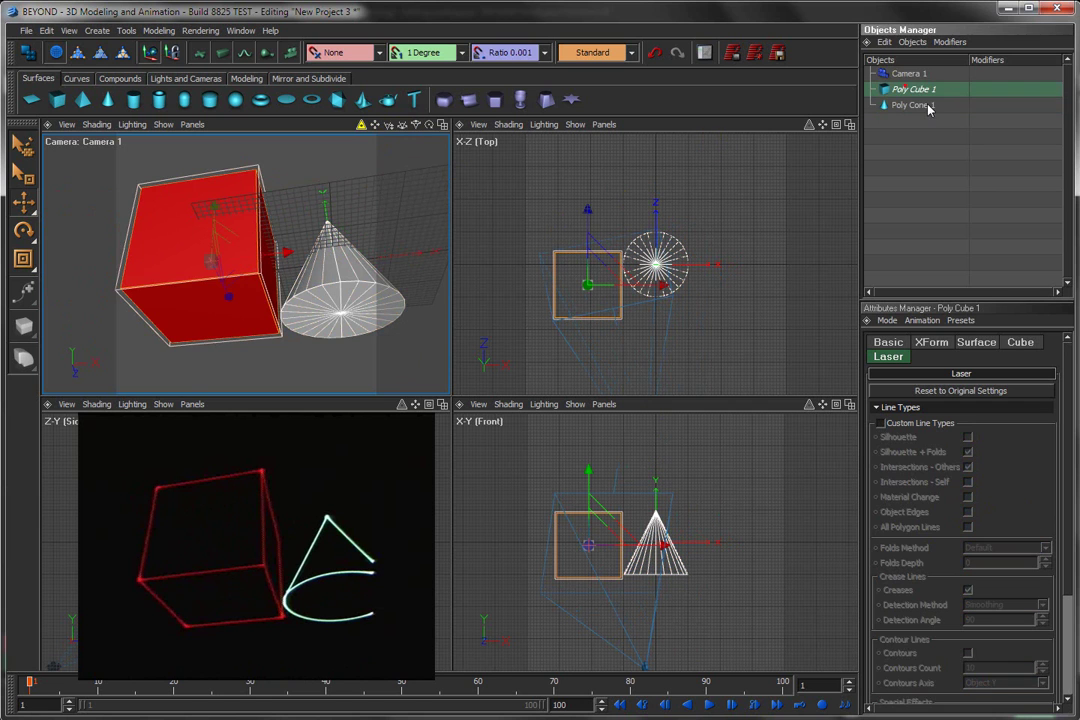
pyautogui.click(882, 423)
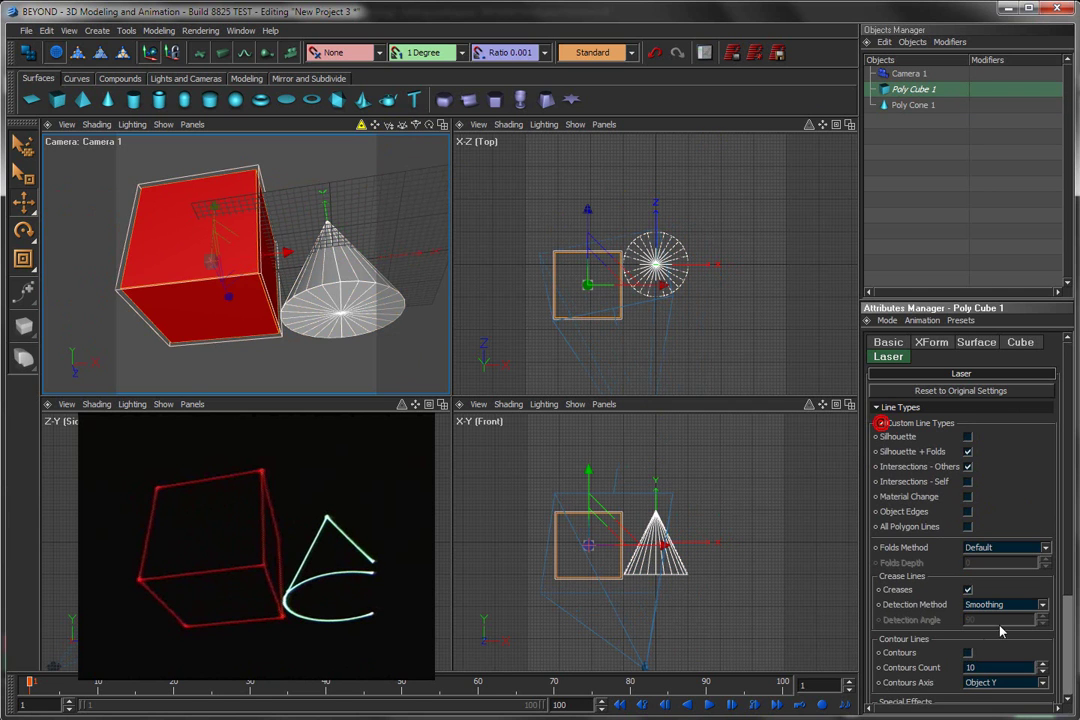
pyautogui.click(967, 590)
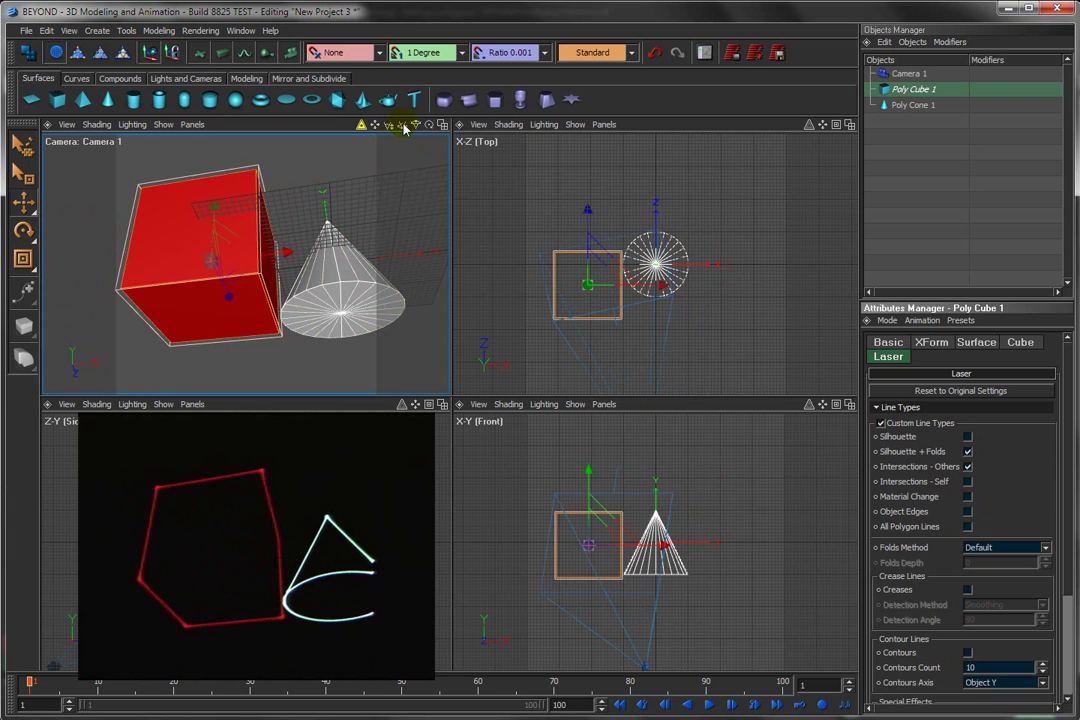
pyautogui.moveTo(404, 128)
pyautogui.mouseDown()
pyautogui.moveTo(380, 140)
pyautogui.moveTo(420, 135)
pyautogui.moveTo(380, 130)
pyautogui.moveTo(410, 122)
pyautogui.moveTo(386, 127)
pyautogui.mouseUp()
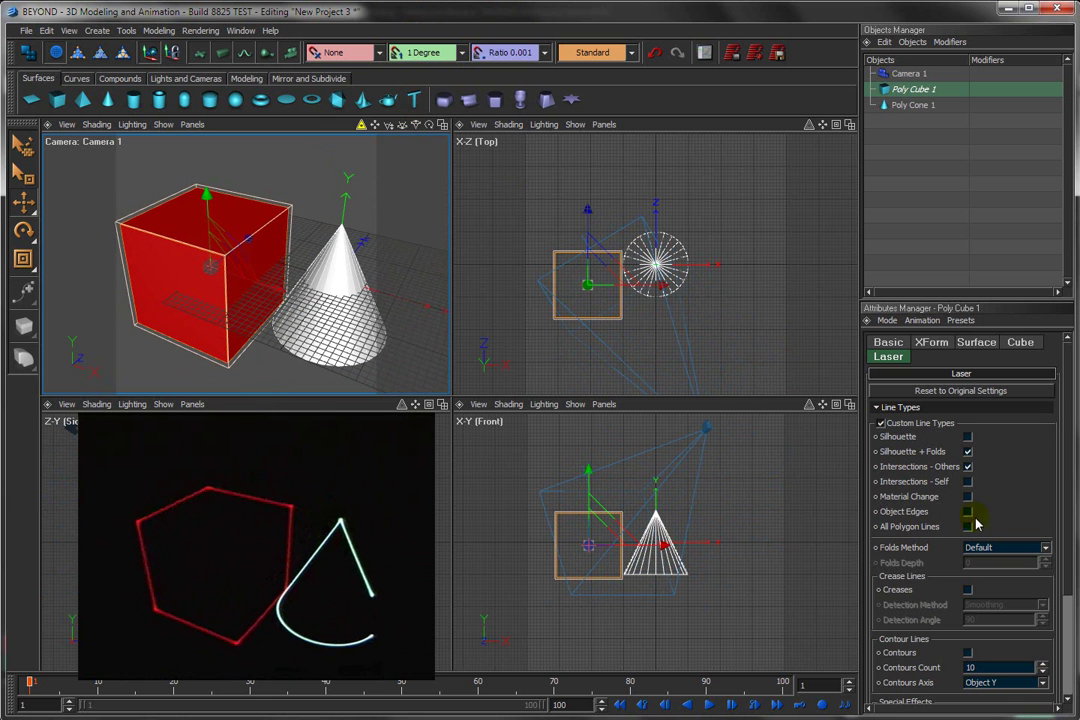
pyautogui.click(967, 590)
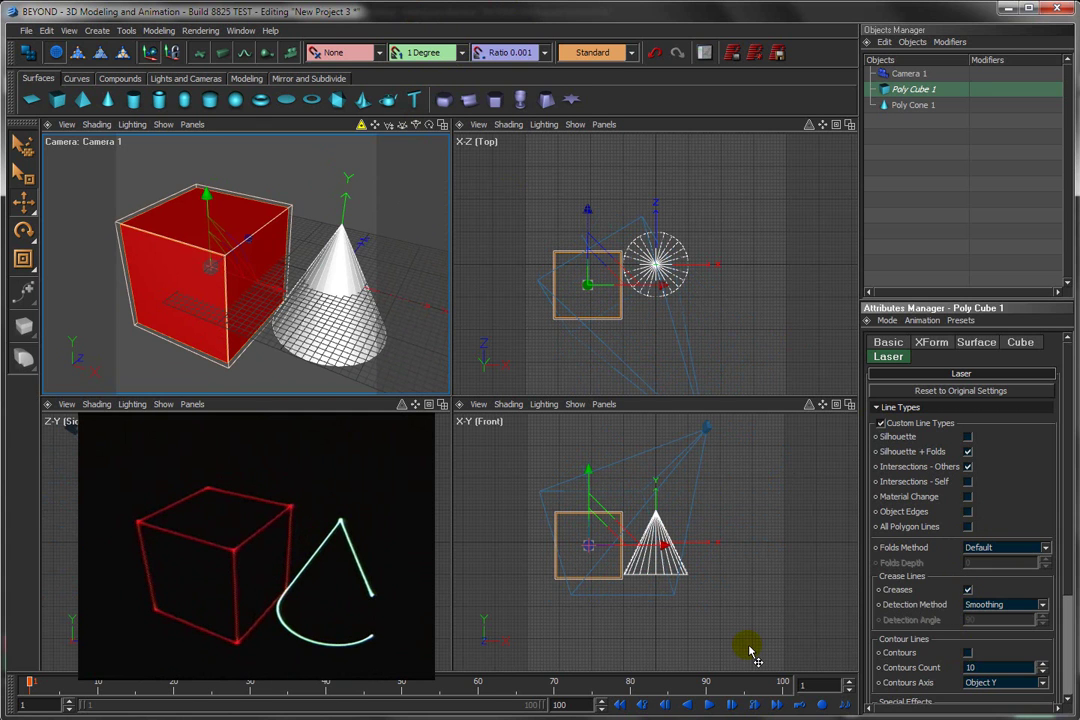
# - Turn on Contours for Poly Cone 1 and set Contours Count to 6
pyautogui.click(284, 232)
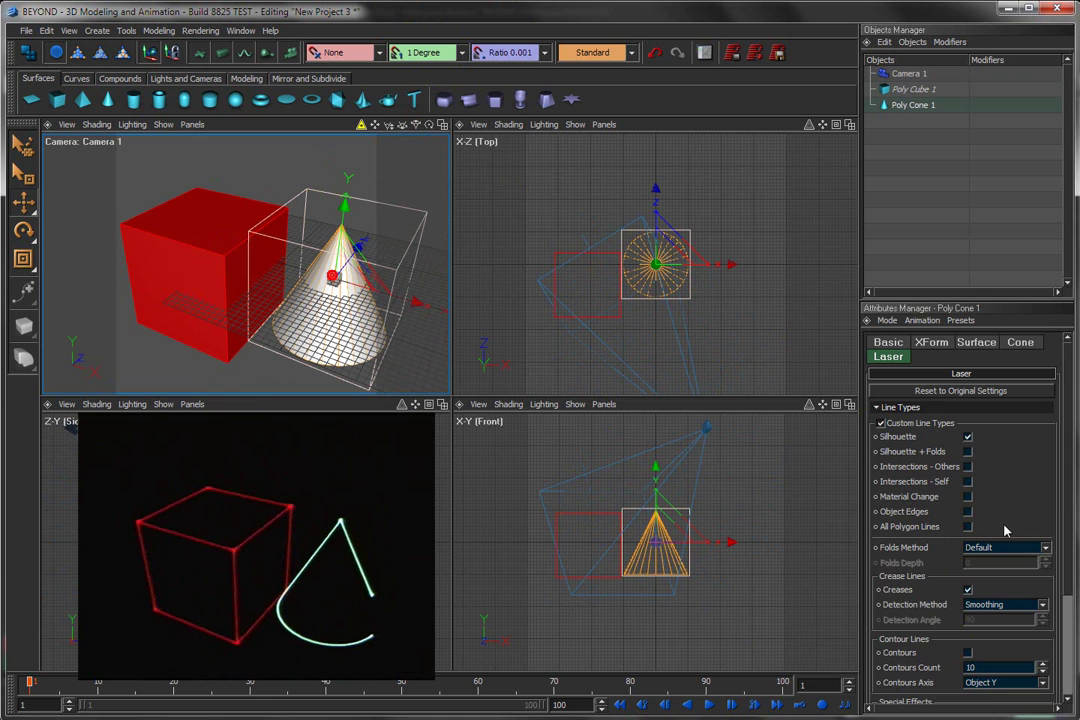
pyautogui.scroll(-5, 1066, 510)
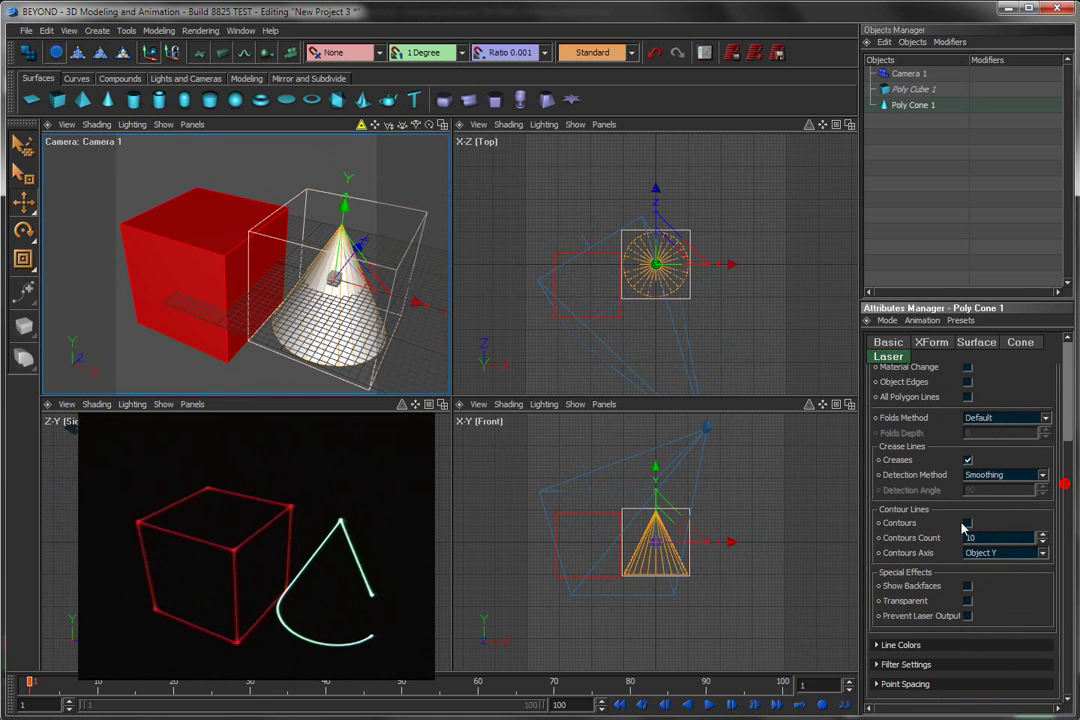
pyautogui.click(967, 523)
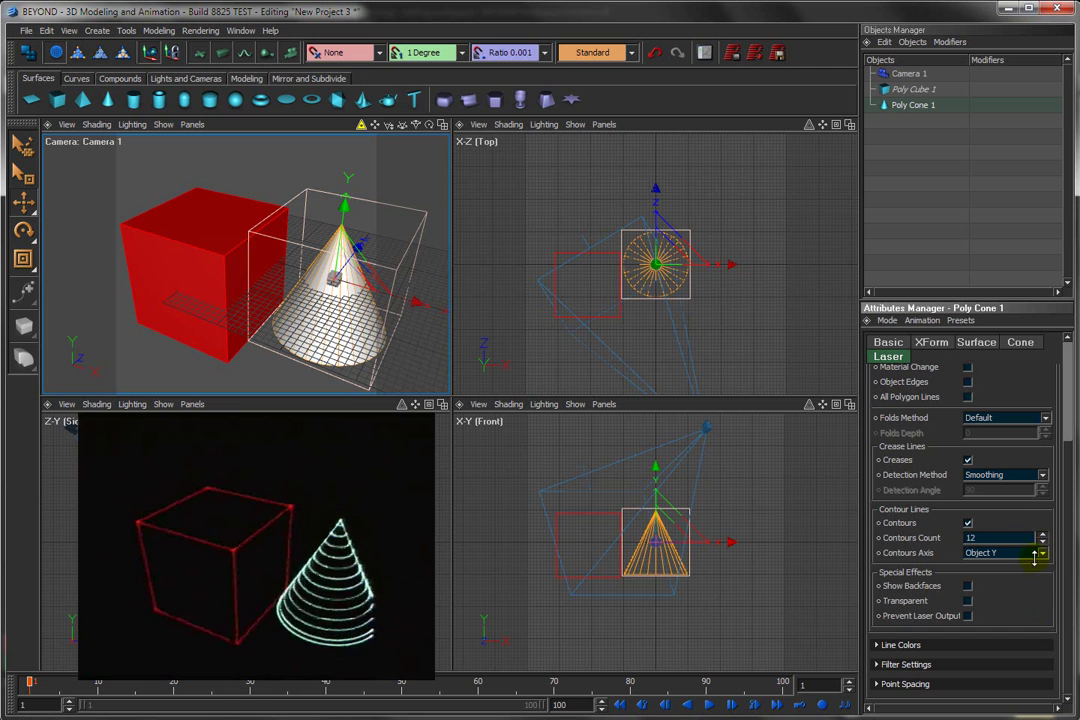
pyautogui.moveTo(1035, 558); pyautogui.dragTo(1035, 517)
pyautogui.moveTo(1042, 576); pyautogui.dragTo(1042, 597)
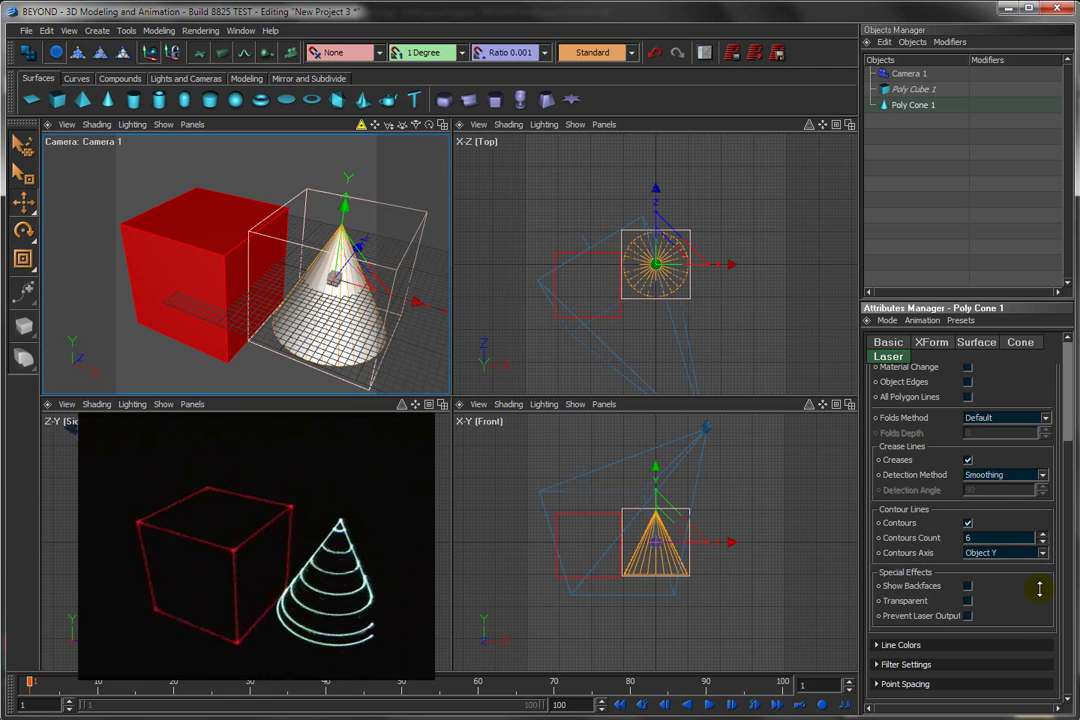
# - Try contour rings with different counts on Poly Cube 1, then reselect Poly Cone 1
pyautogui.click(913, 89)
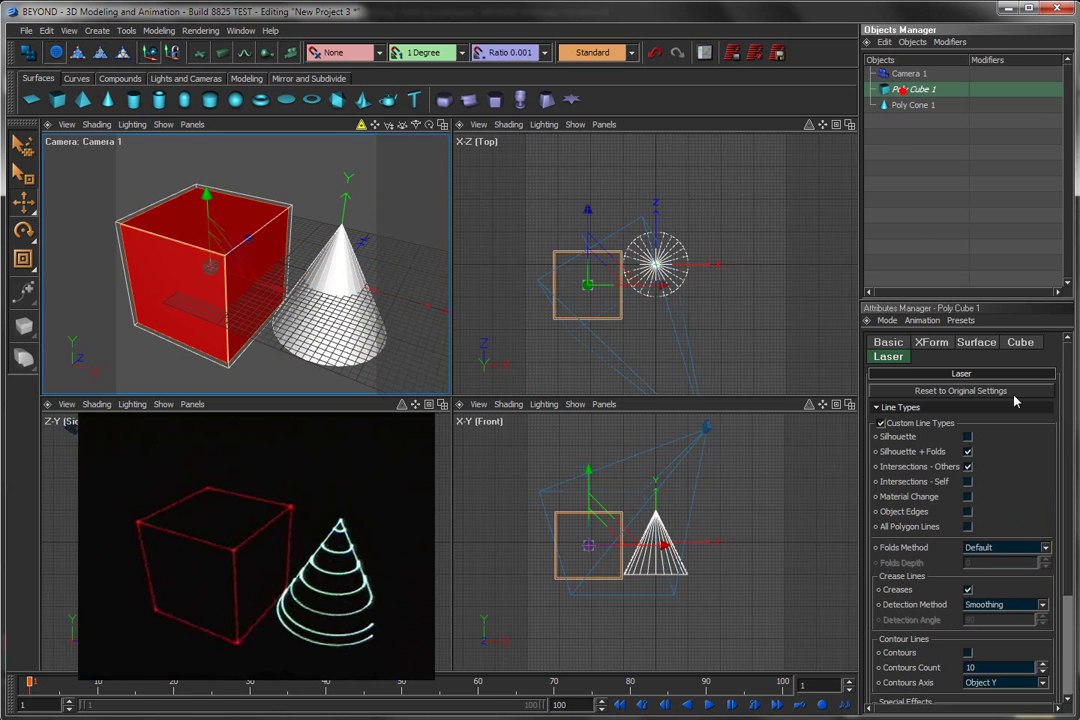
pyautogui.click(967, 653)
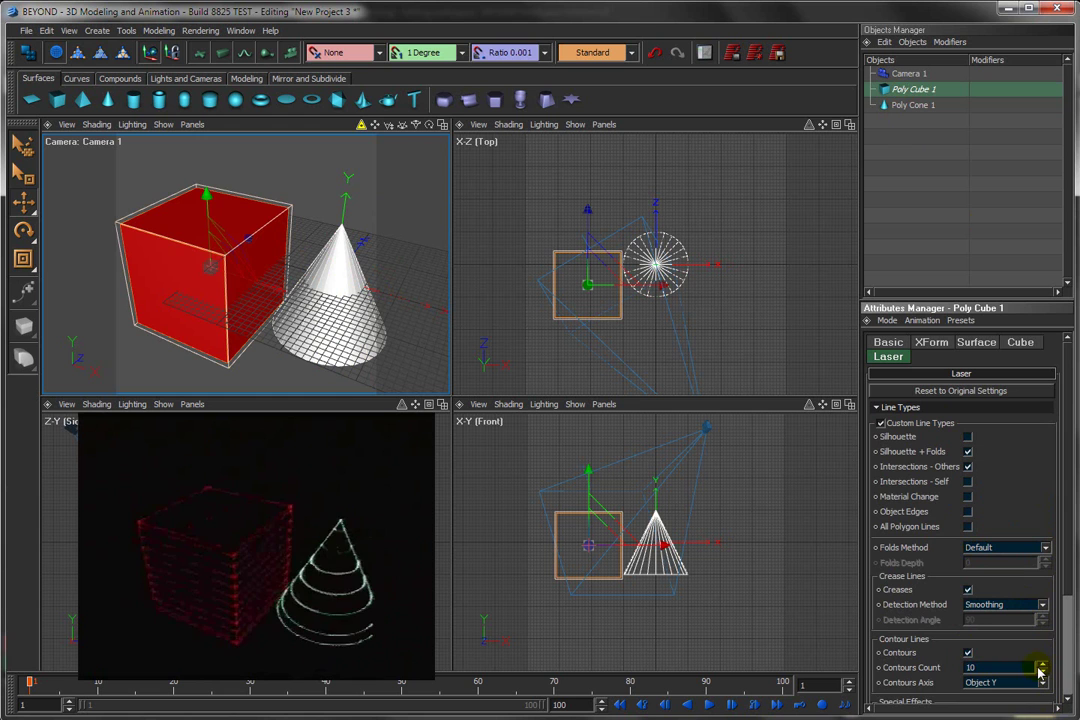
pyautogui.click(1041, 665)
pyautogui.click(1041, 665)
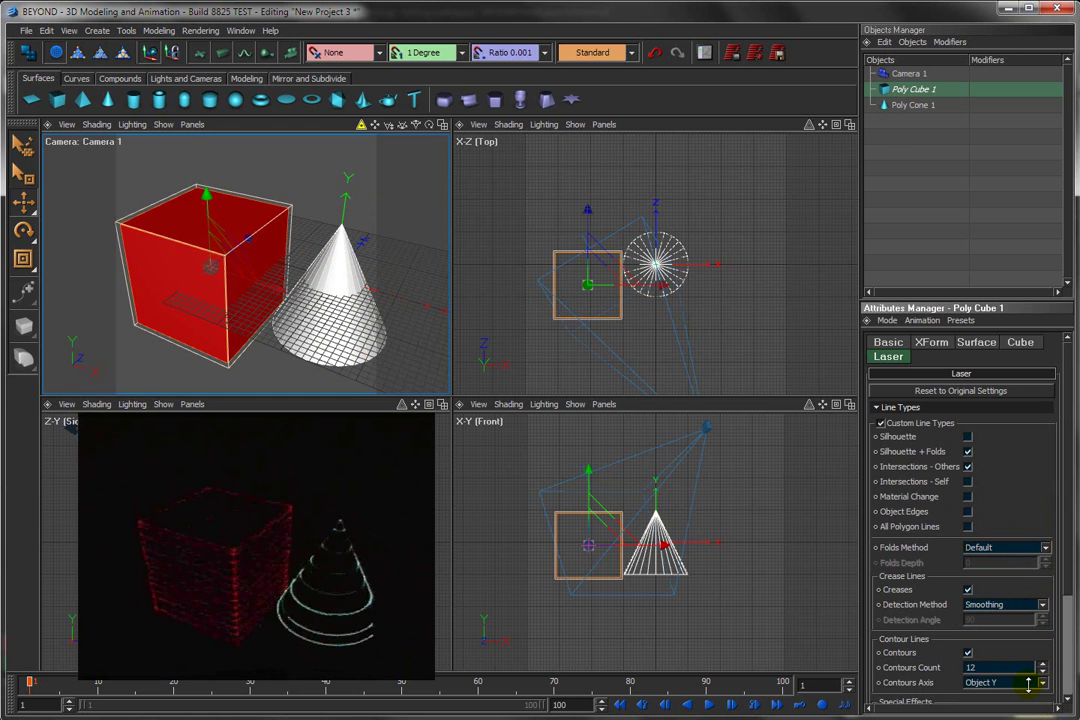
pyautogui.moveTo(1028, 683); pyautogui.dragTo(1023, 698)
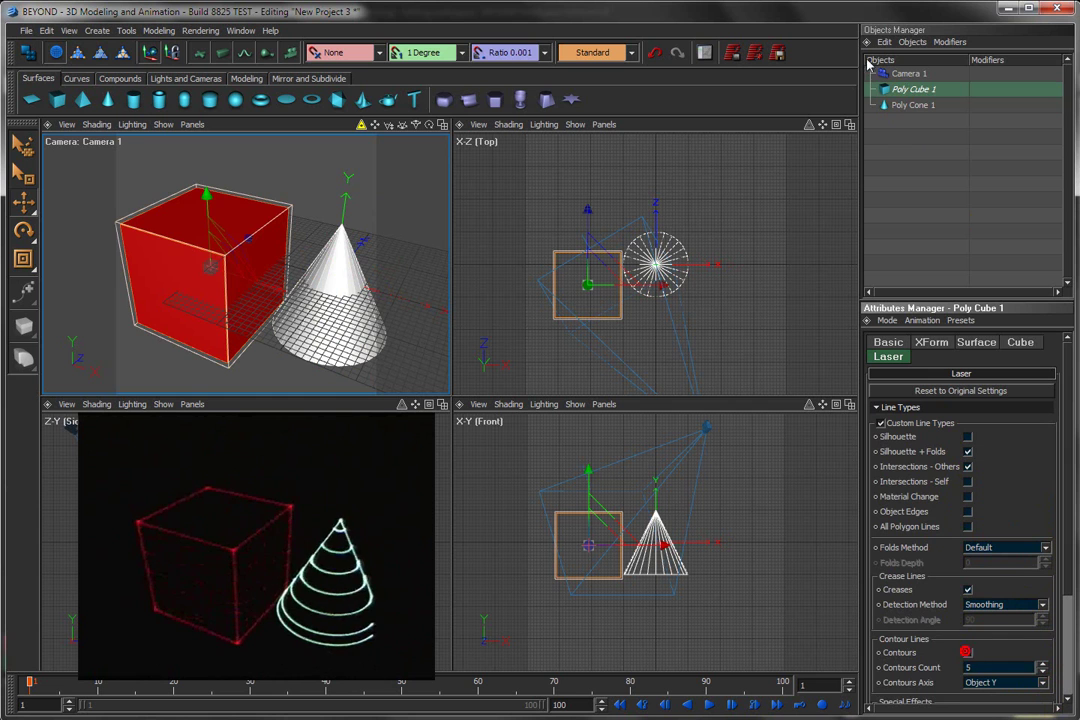
pyautogui.click(930, 105)
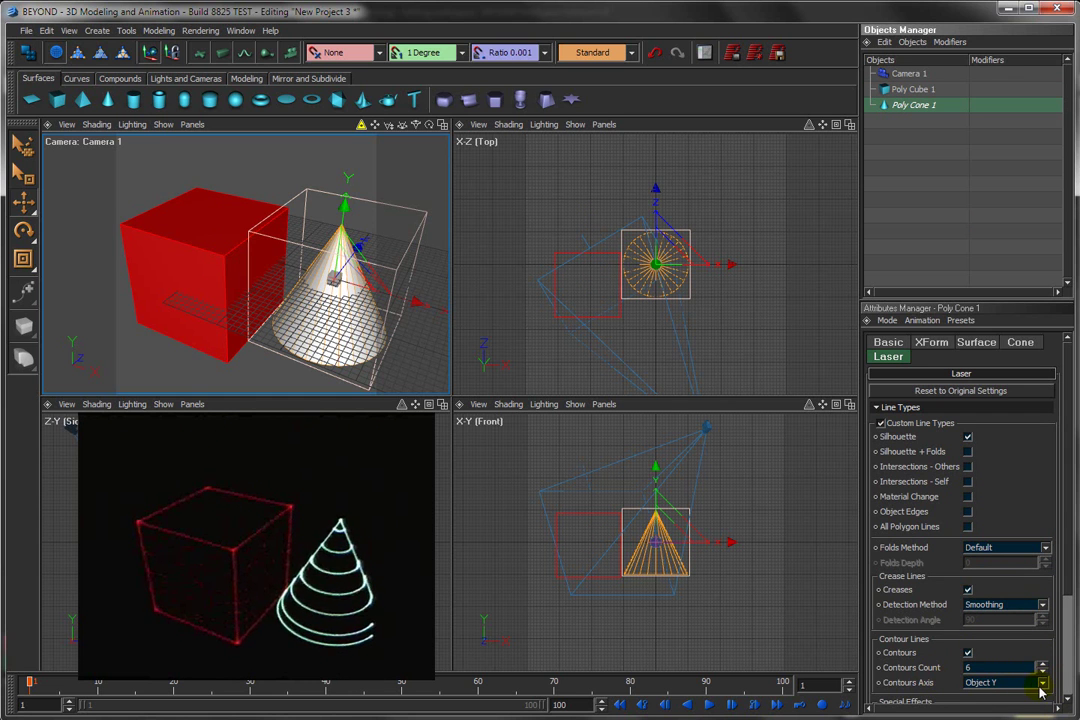
pyautogui.scroll(-3, 1056, 586)
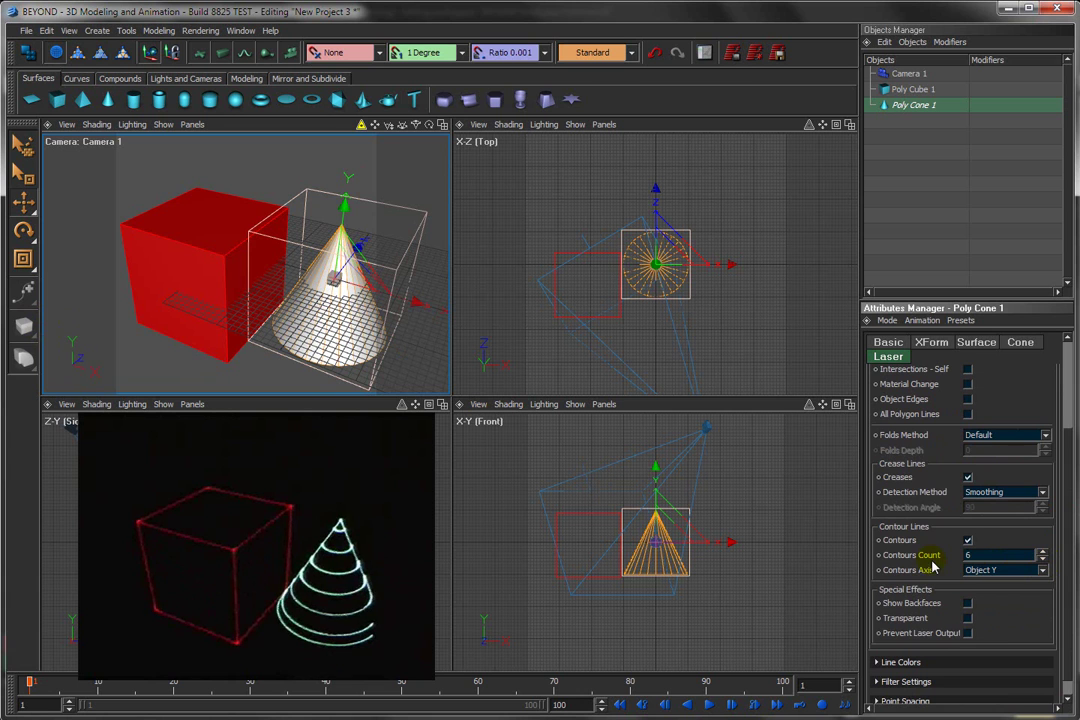
# - Compare the cone's contours along Object X and Object Z, raising Contours Count to 12
pyautogui.click(1045, 573)
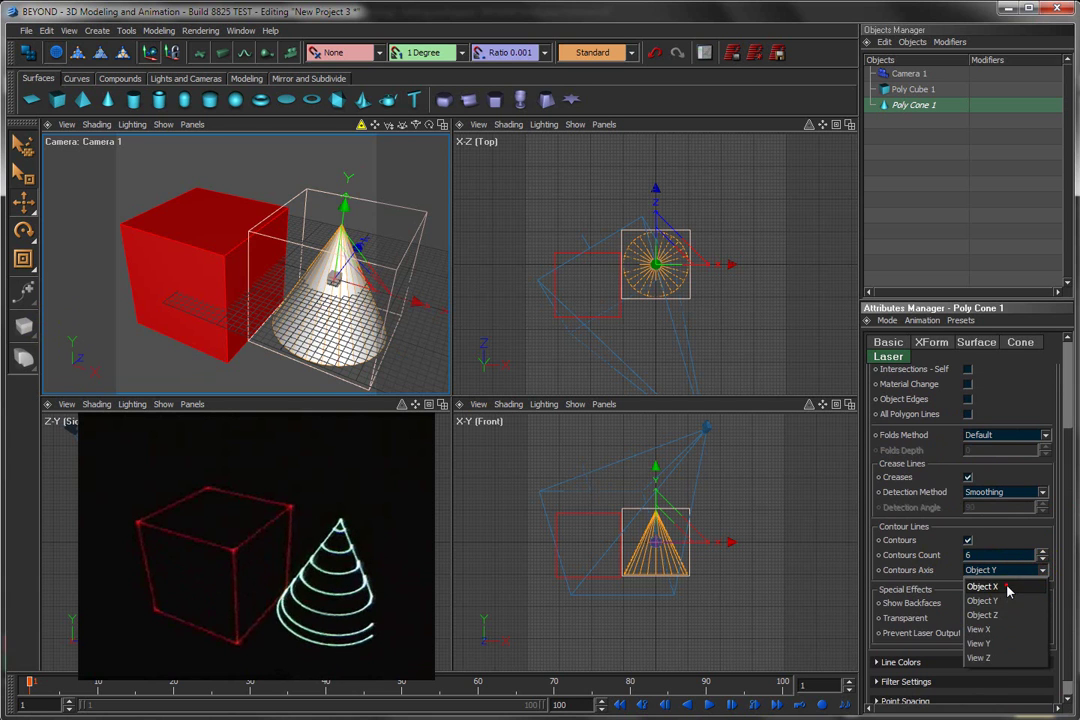
pyautogui.click(1007, 588)
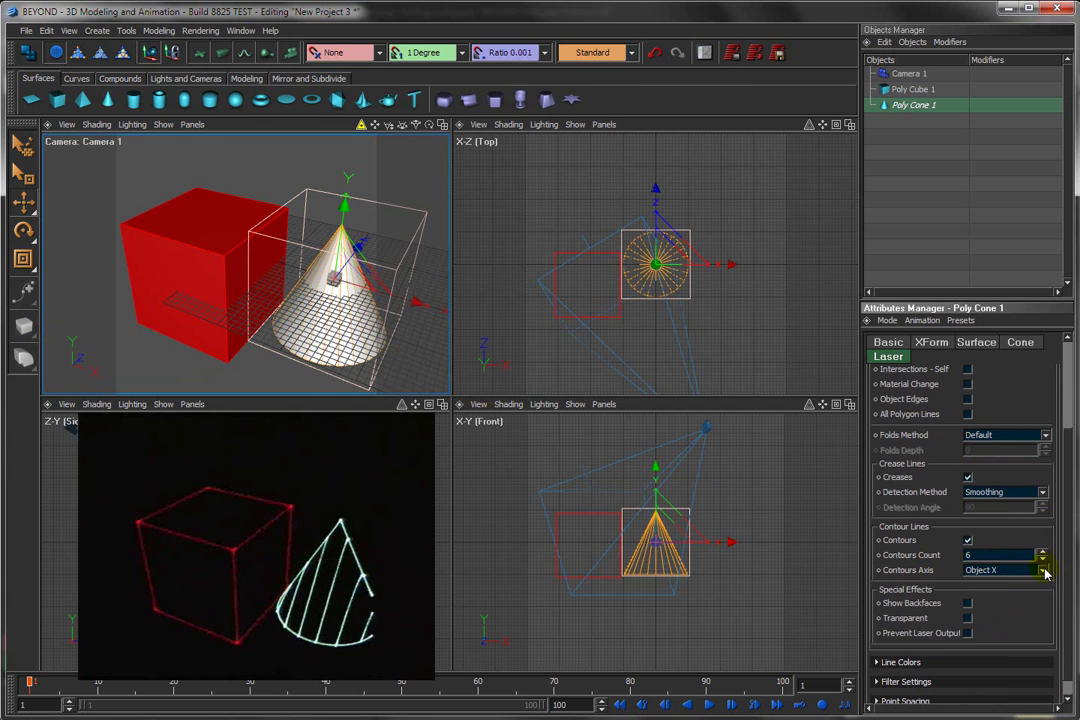
pyautogui.click(1045, 571)
pyautogui.click(1012, 616)
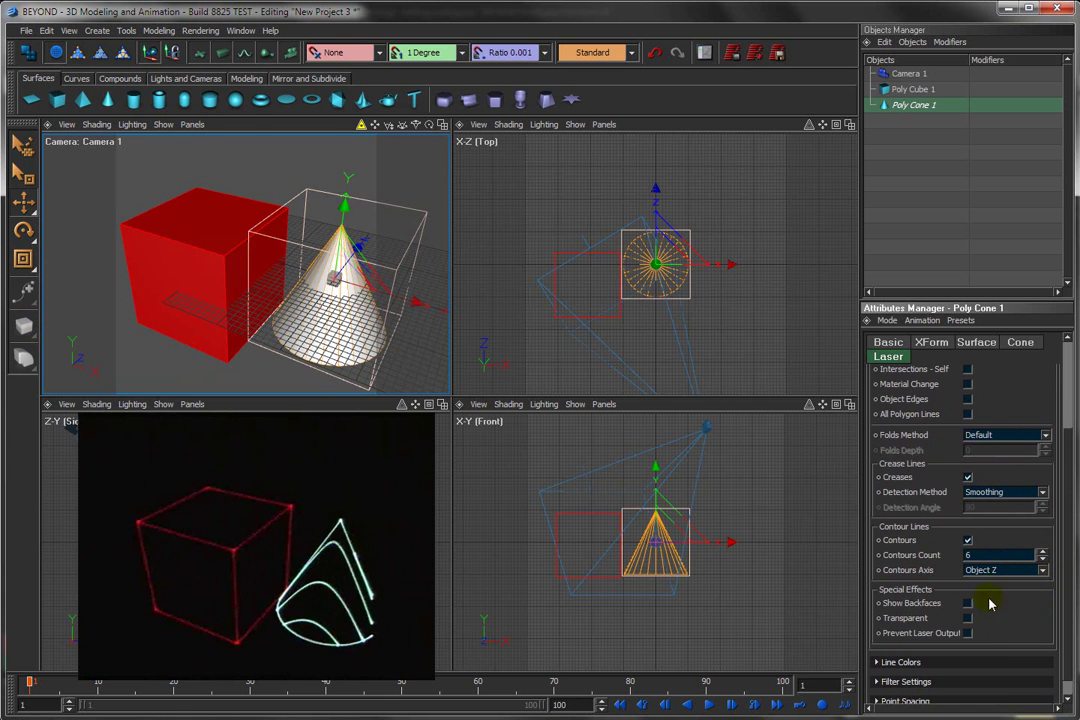
pyautogui.moveTo(1042, 560); pyautogui.dragTo(1048, 530)
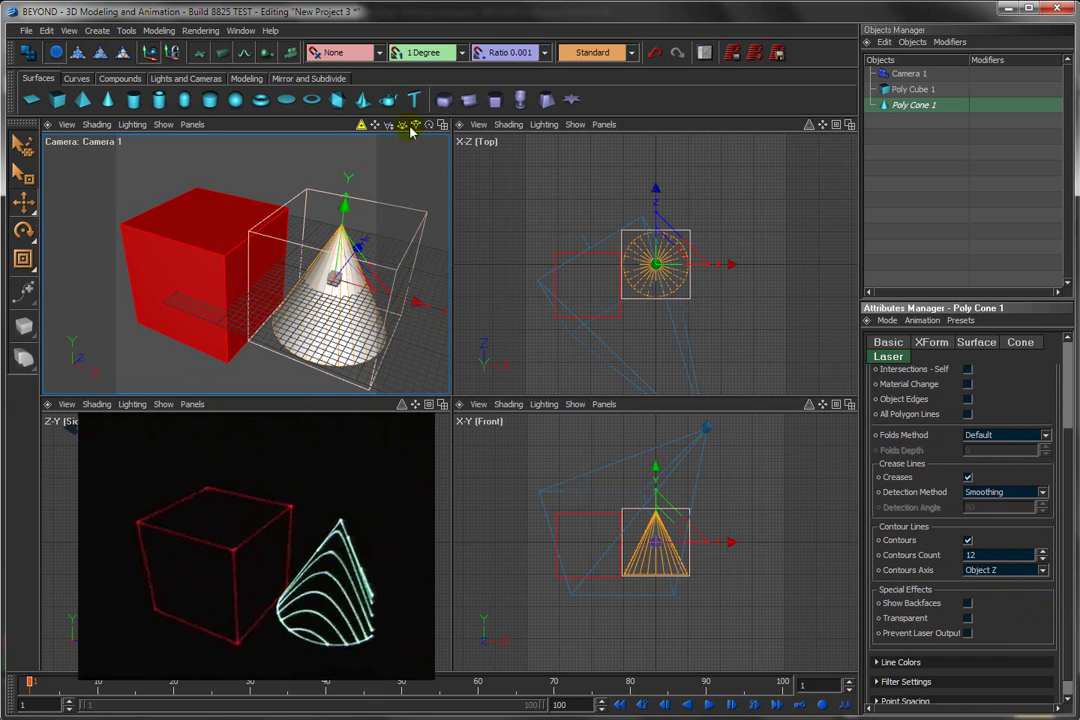
pyautogui.moveTo(401, 125); pyautogui.dragTo(410, 188)
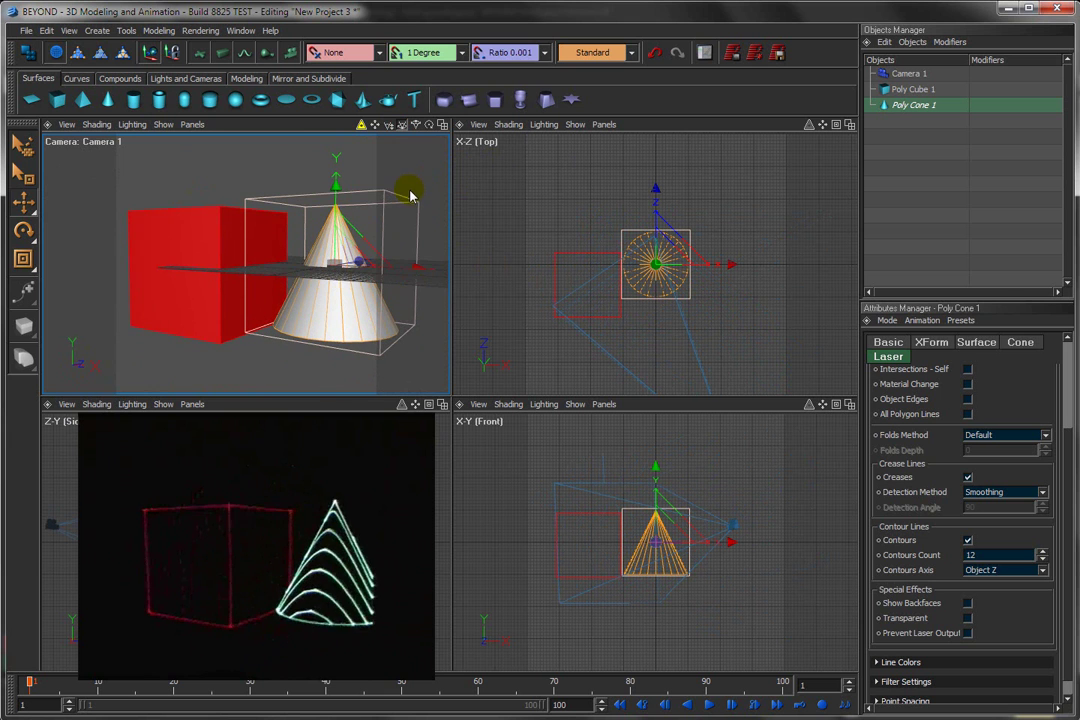
# - Set the cone's Contours Axis back to Object Y and uncheck Contours
pyautogui.click(1043, 570)
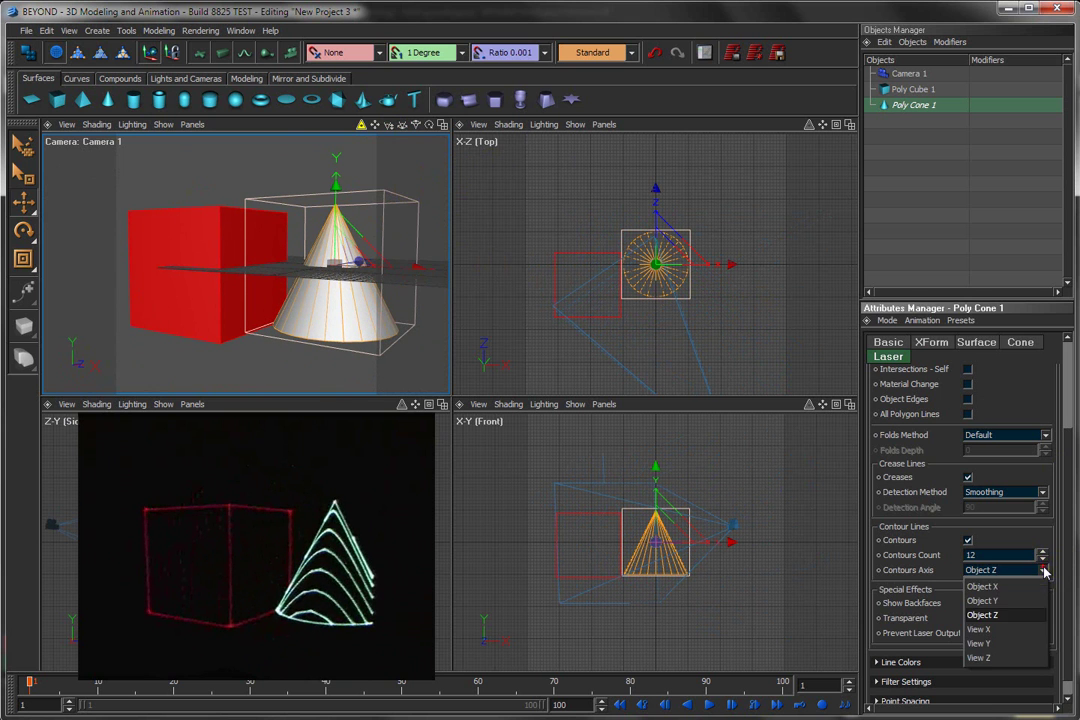
pyautogui.click(1008, 600)
pyautogui.click(967, 540)
pyautogui.moveTo(300, 200); pyautogui.dragTo(402, 149)
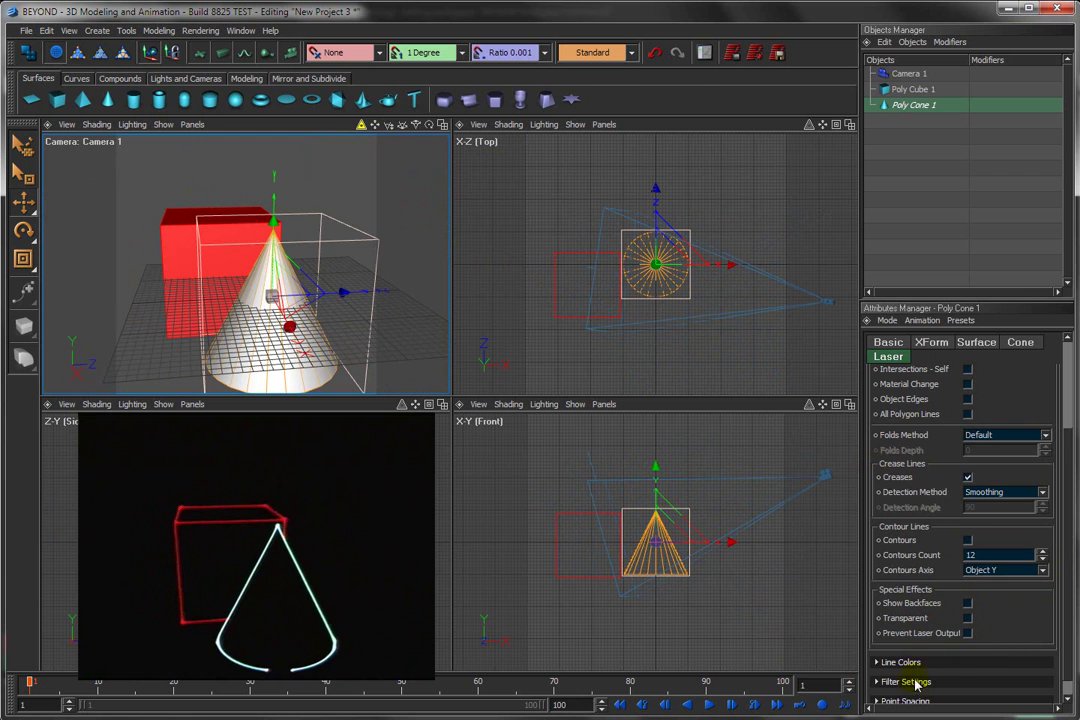
# - Leave Poly Cone 1's Contours unchecked and enable Object Edges in its laser output
pyautogui.scroll(-1, 1055, 490)
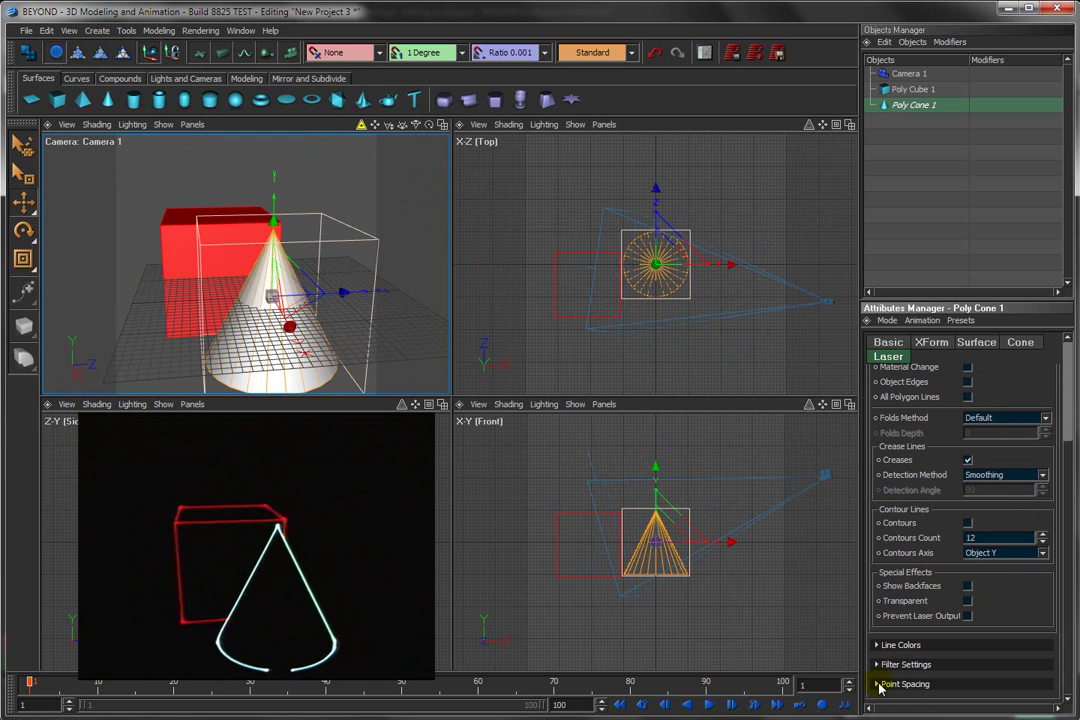
pyautogui.click(879, 685)
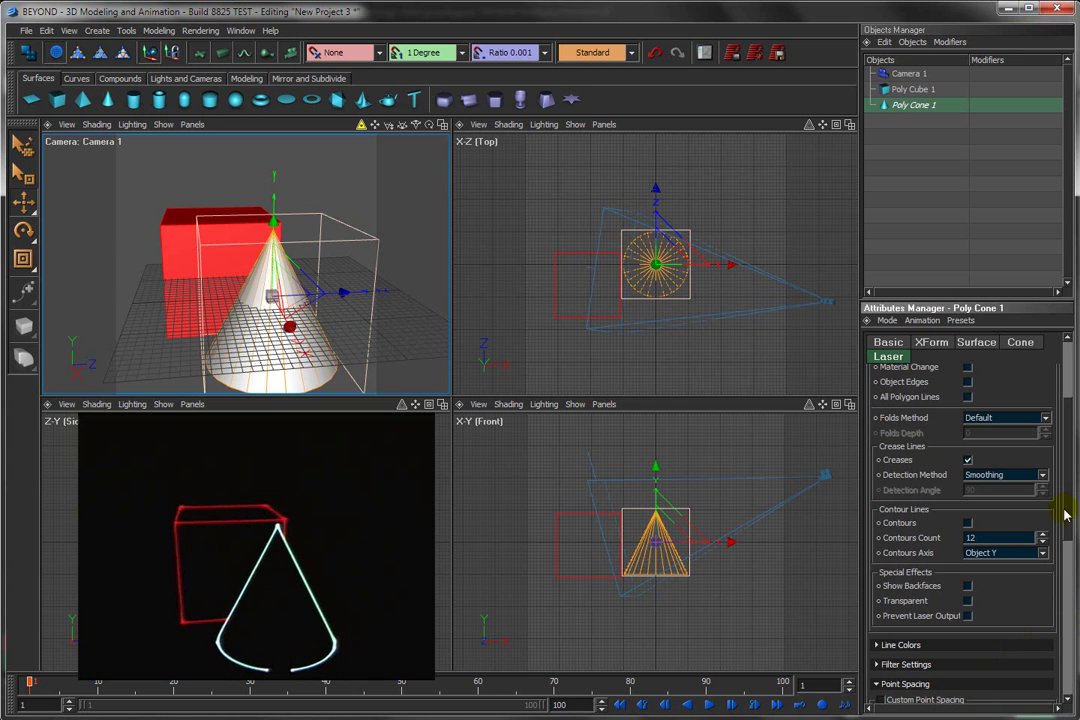
pyautogui.click(968, 523)
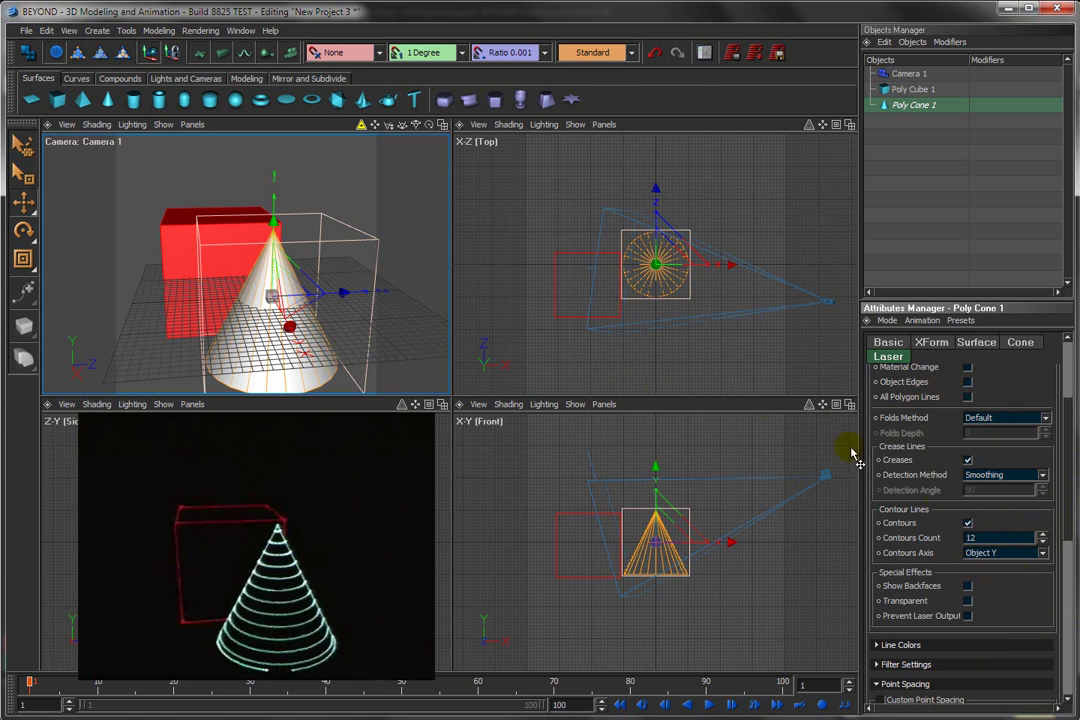
pyautogui.click(968, 523)
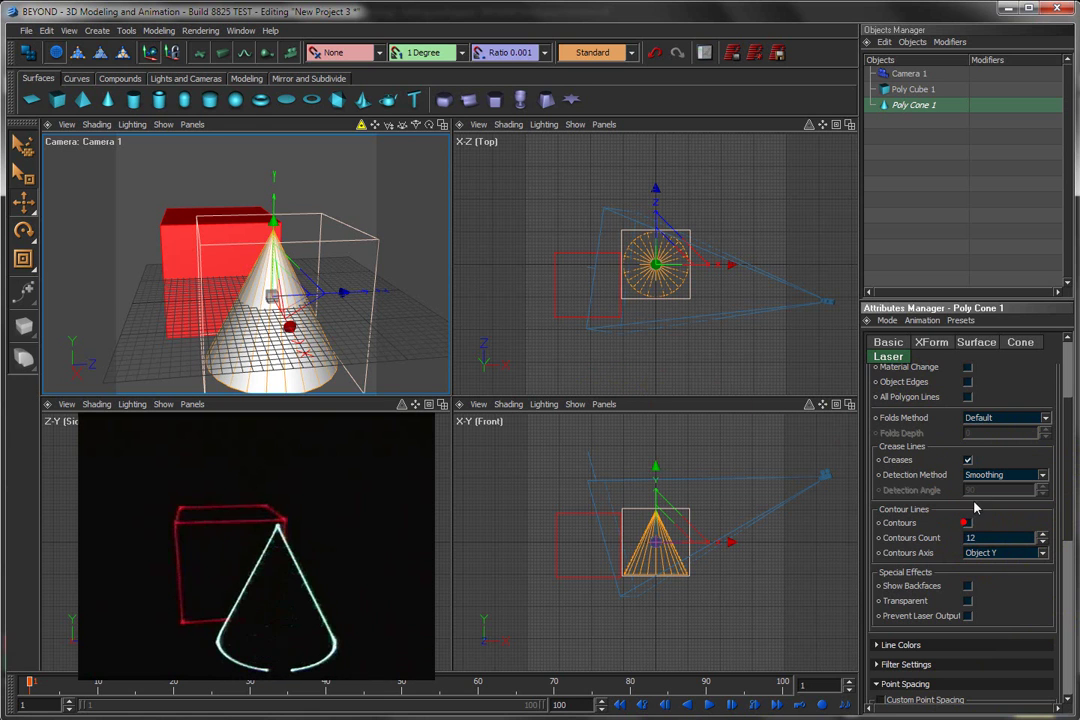
pyautogui.click(968, 382)
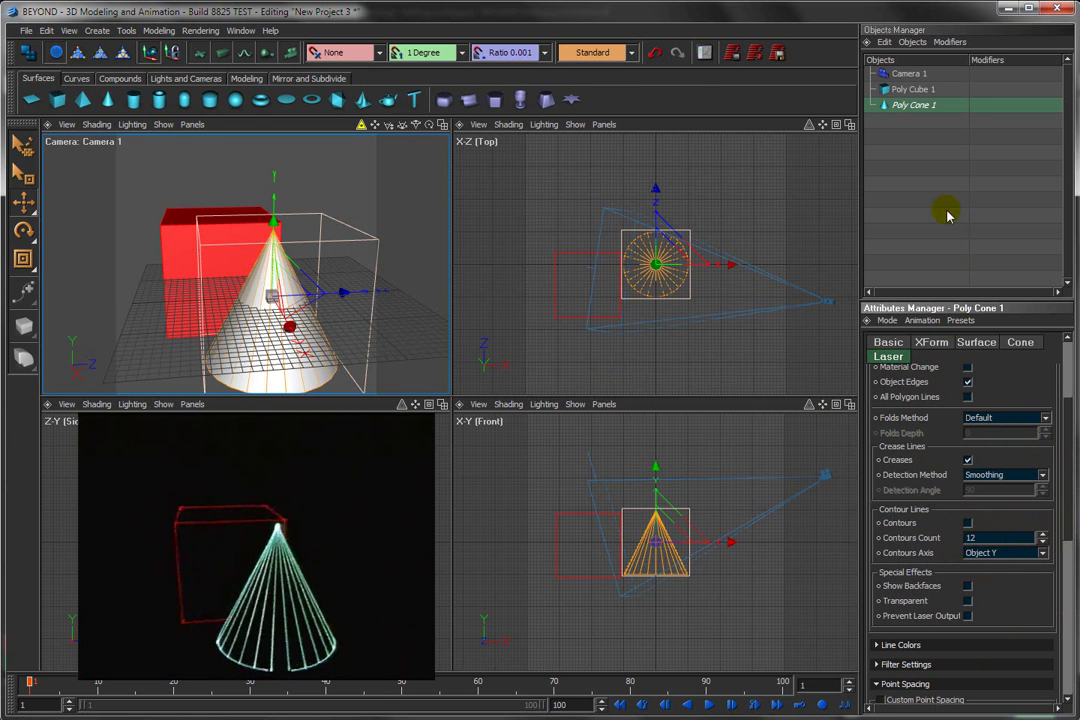
# - Set Poly Cone 1's Height Segments to 6 on the Cone tab
pyautogui.click(1019, 342)
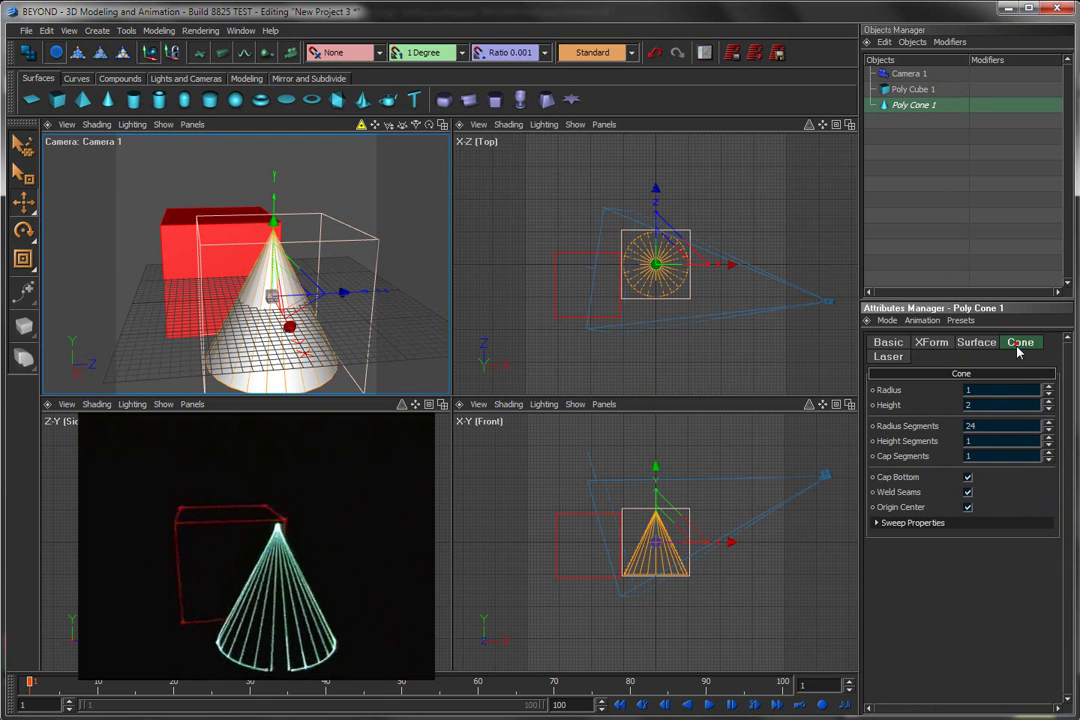
pyautogui.click(1049, 438)
pyautogui.click(1048, 446)
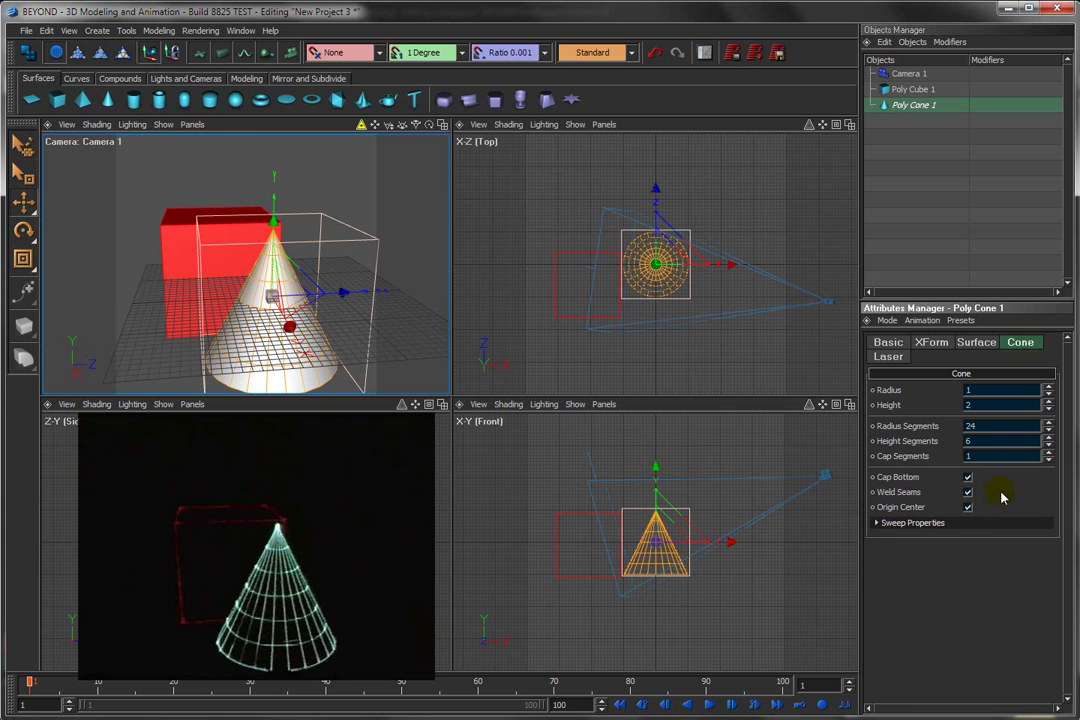
pyautogui.click(888, 356)
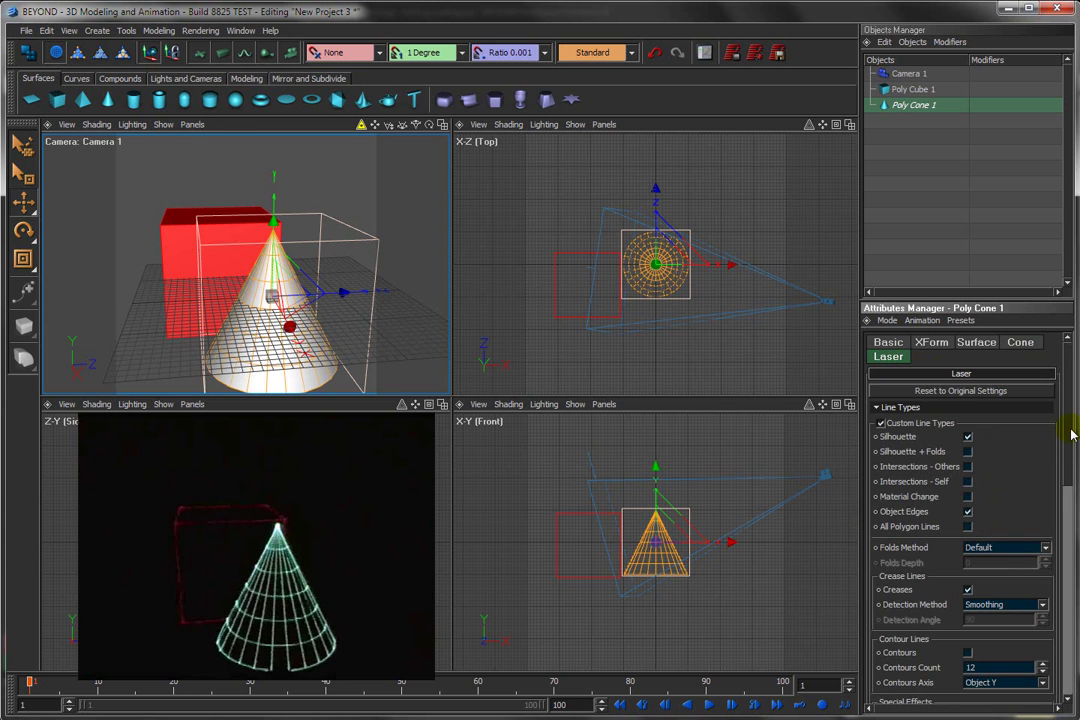
# - Tick Custom Point Spacing for Poly Cone 1
pyautogui.scroll(-5, 1060, 505)
pyautogui.scroll(-8, 1060, 505)
pyautogui.scroll(3, 1053, 640)
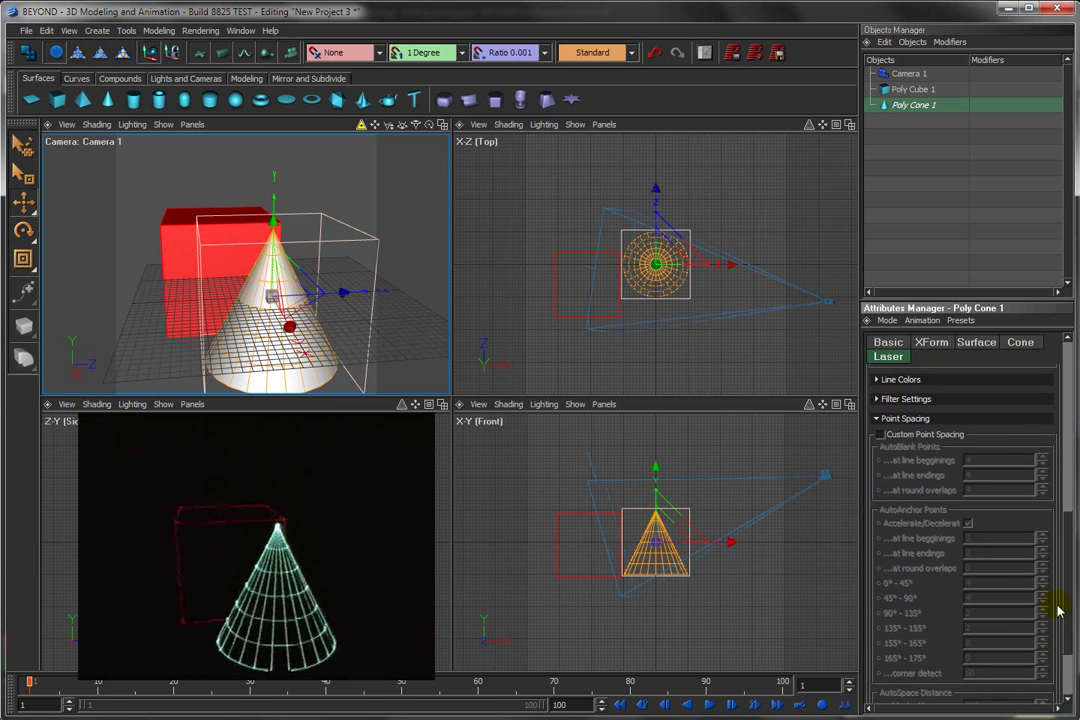
pyautogui.click(880, 434)
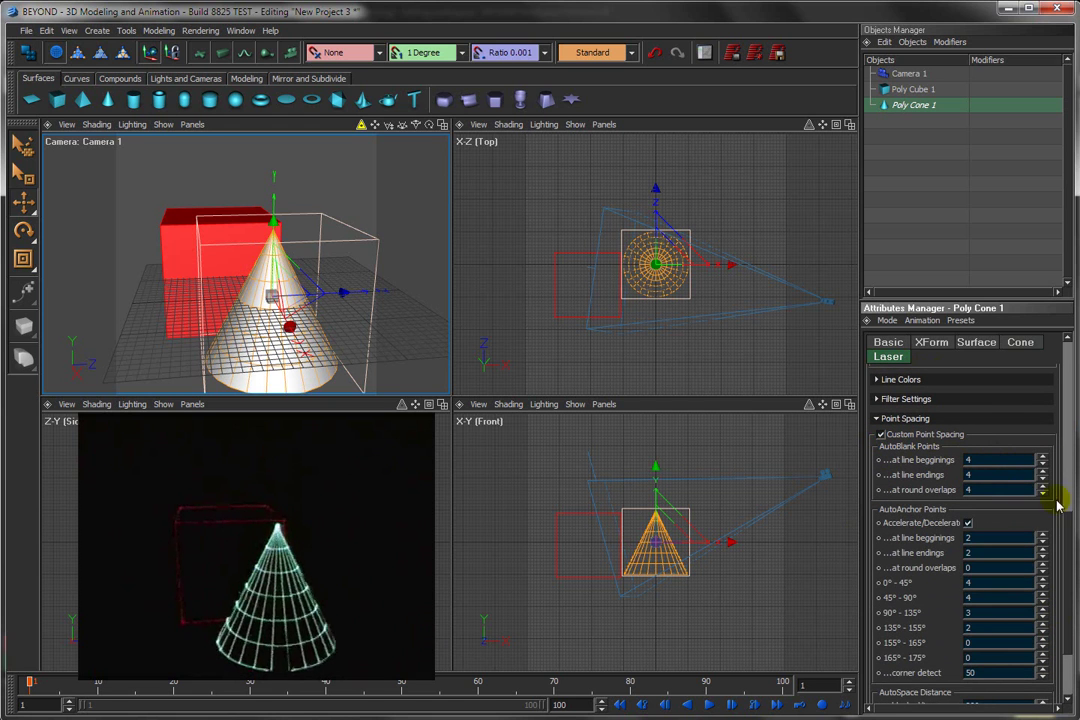
# - Set AutoAnchor 0°–45° to 1, AutoBlank beginnings and round overlaps to 1, and 90°–155° anchors to 0
pyautogui.scroll(-3, 1066, 520)
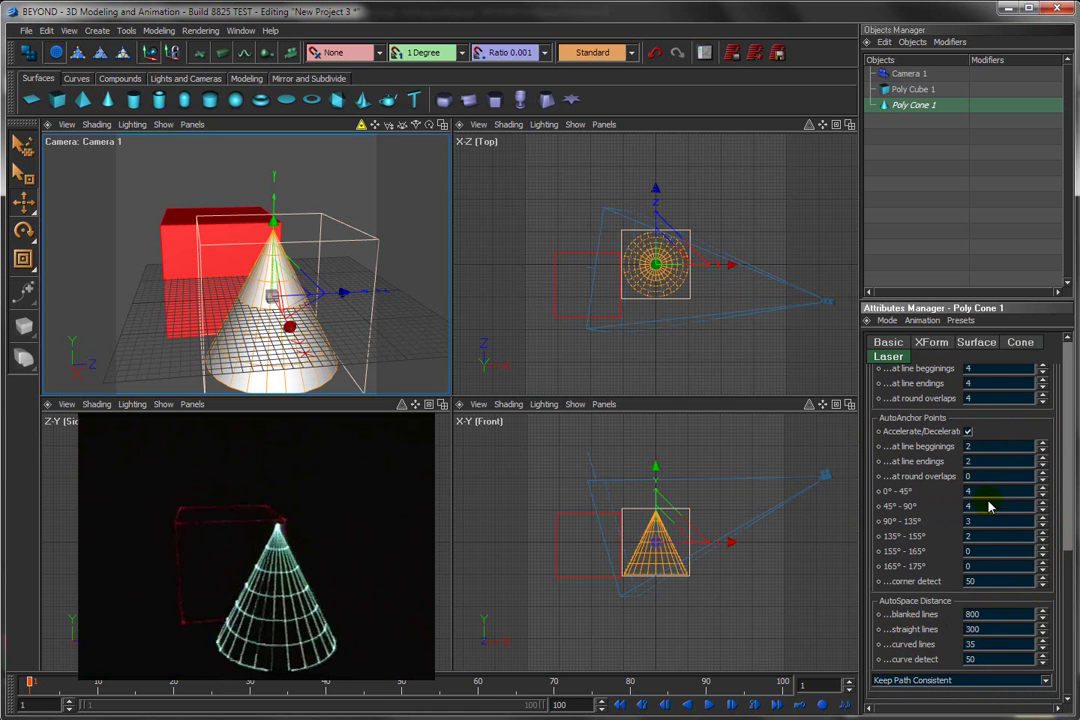
pyautogui.scroll(10, 1068, 473)
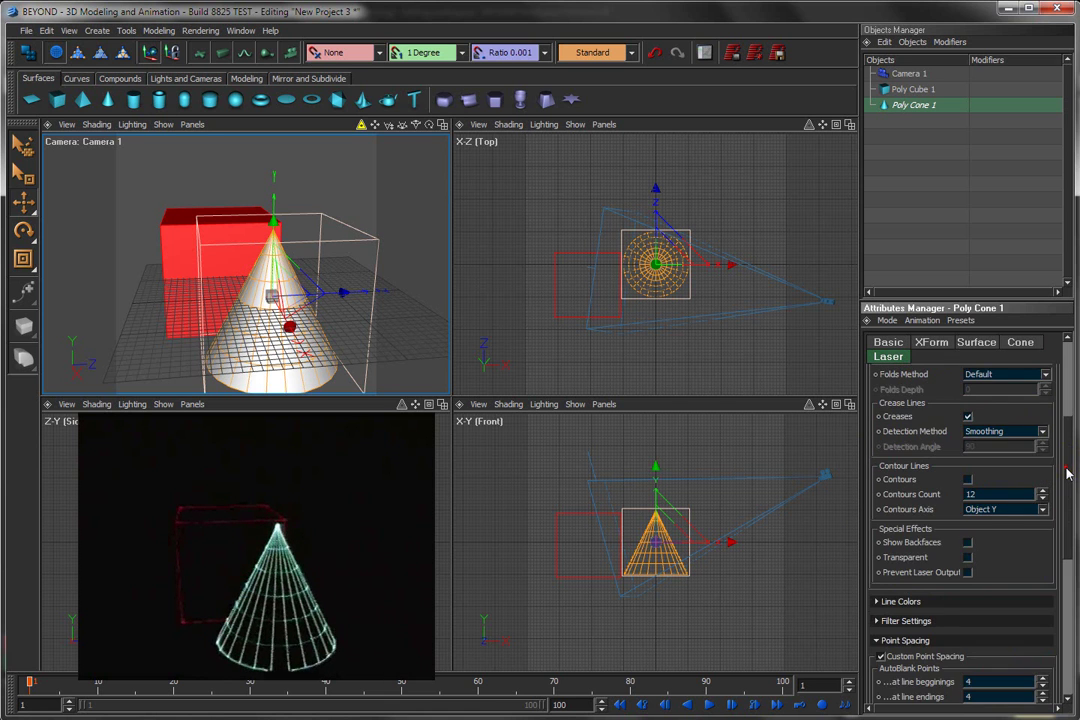
pyautogui.scroll(-8, 1068, 473)
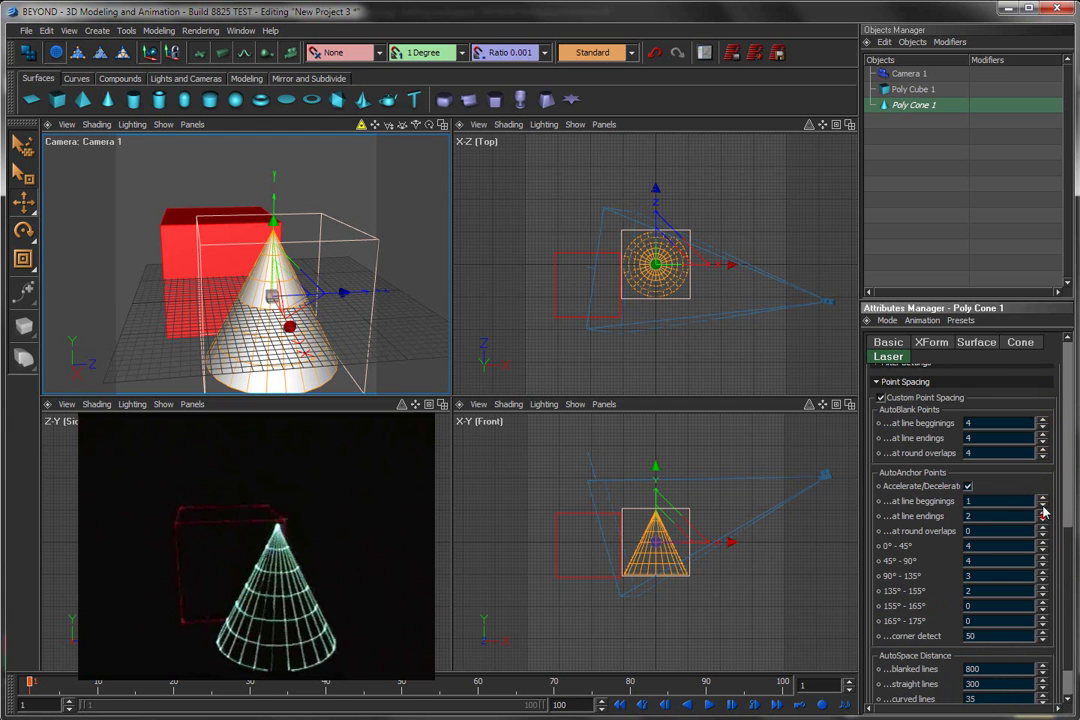
pyautogui.moveTo(1041, 545); pyautogui.dragTo(1043, 588)
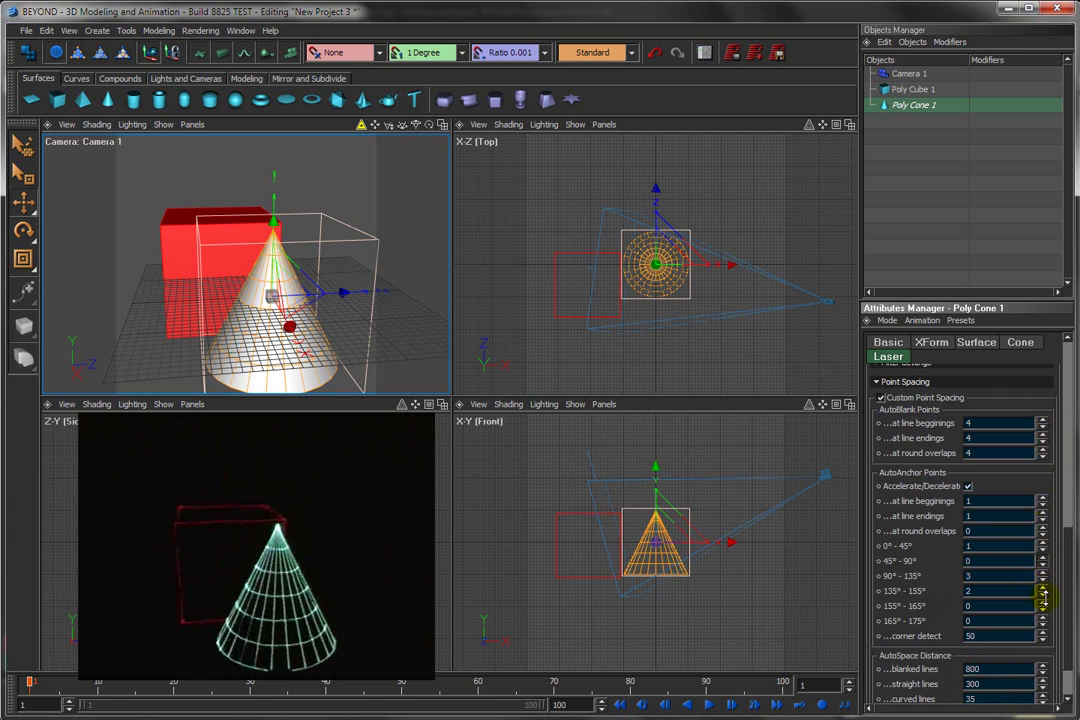
pyautogui.click(1045, 455)
pyautogui.click(1045, 455)
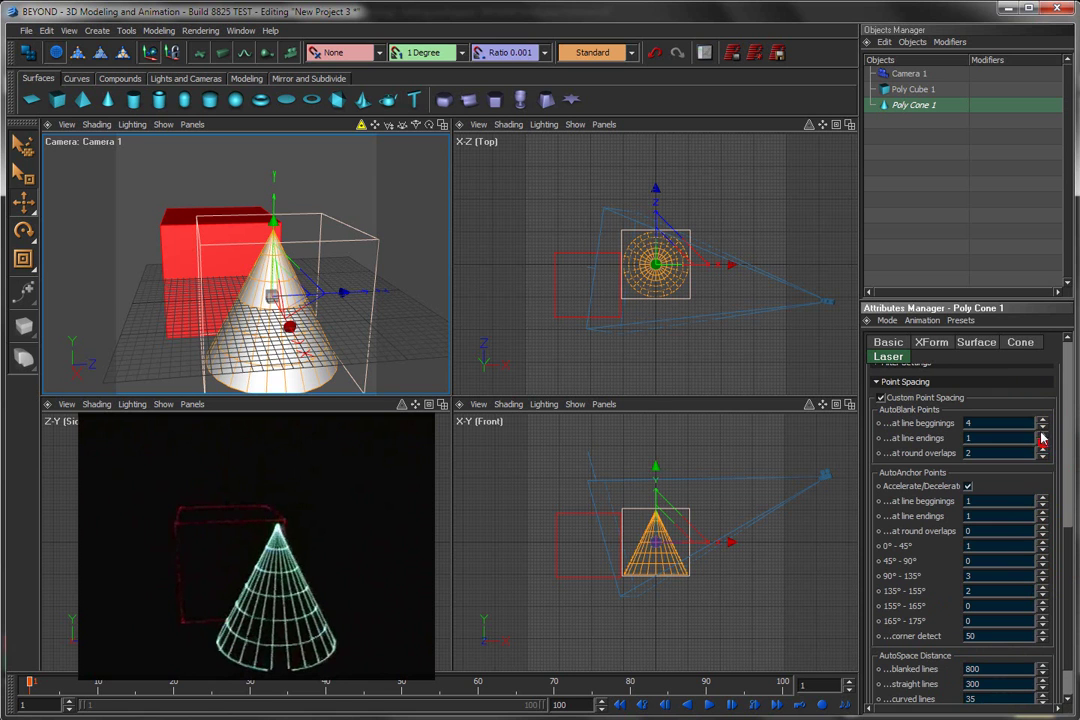
pyautogui.click(1042, 427)
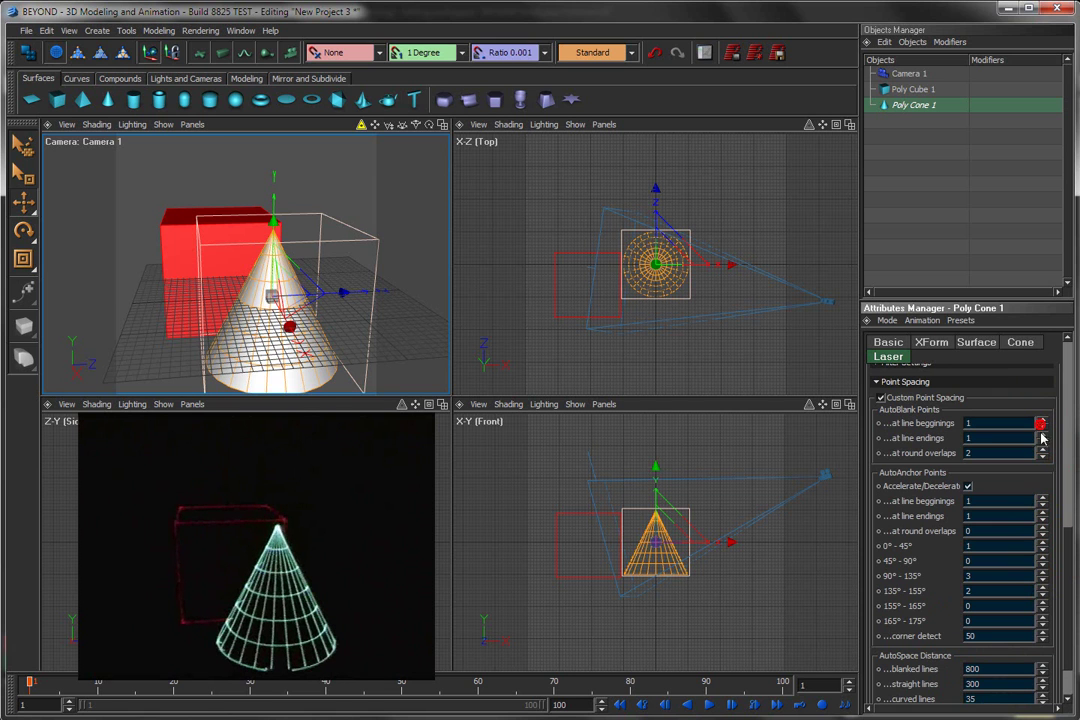
pyautogui.click(1044, 456)
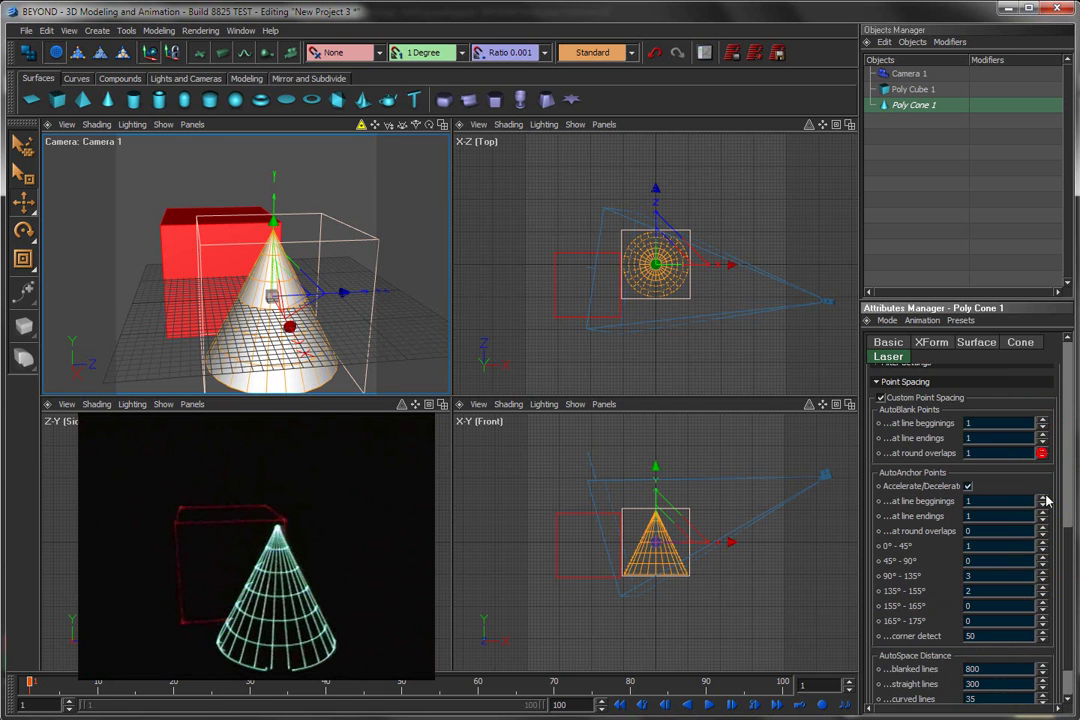
pyautogui.moveTo(1044, 580)
pyautogui.mouseDown()
pyautogui.moveTo(1044, 571)
pyautogui.moveTo(1044, 596)
pyautogui.mouseUp()
pyautogui.click(1043, 595)
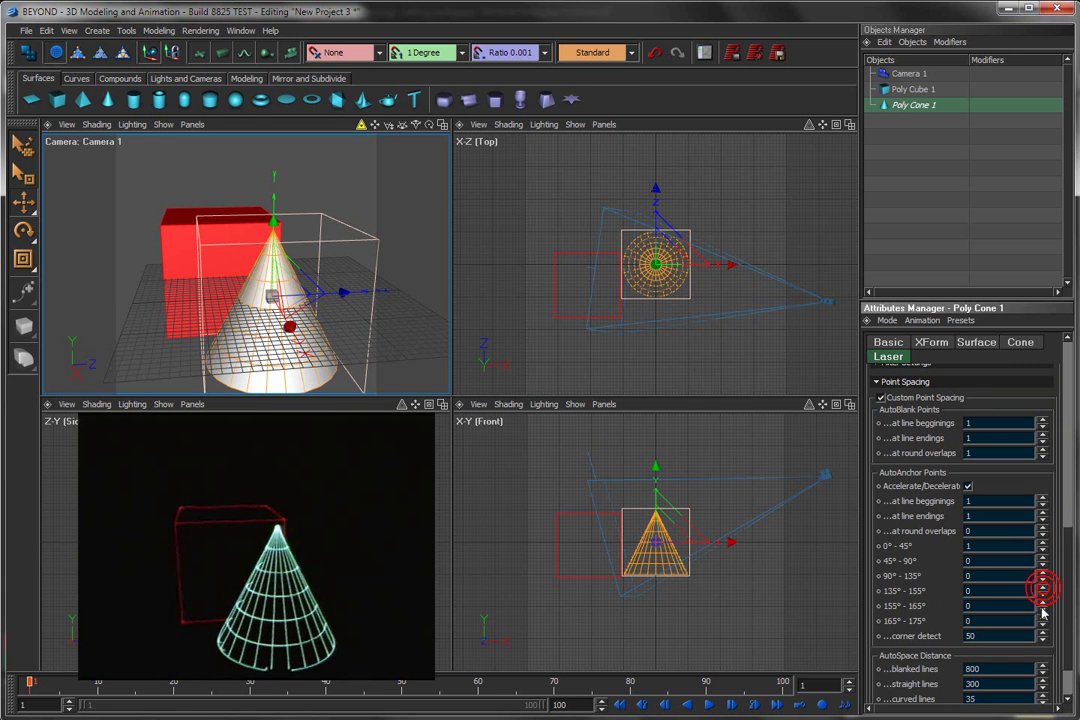
pyautogui.click(1042, 600)
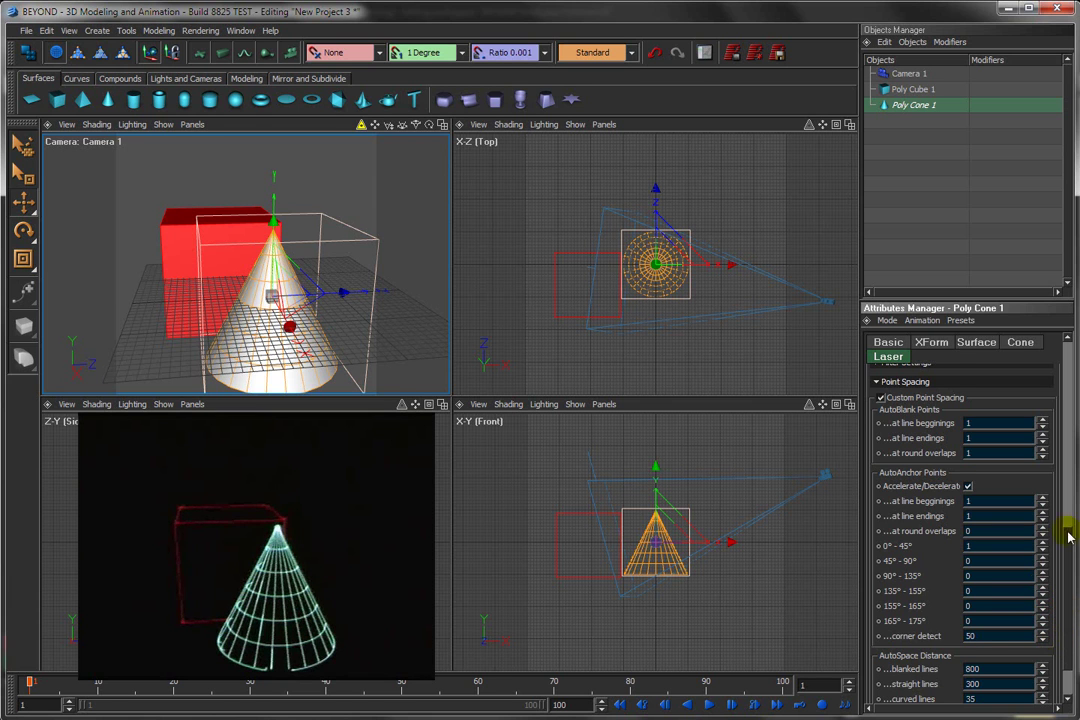
# - Set the AutoSpace straight-lines distance to 297
pyautogui.moveTo(1067, 511); pyautogui.dragTo(1066, 545)
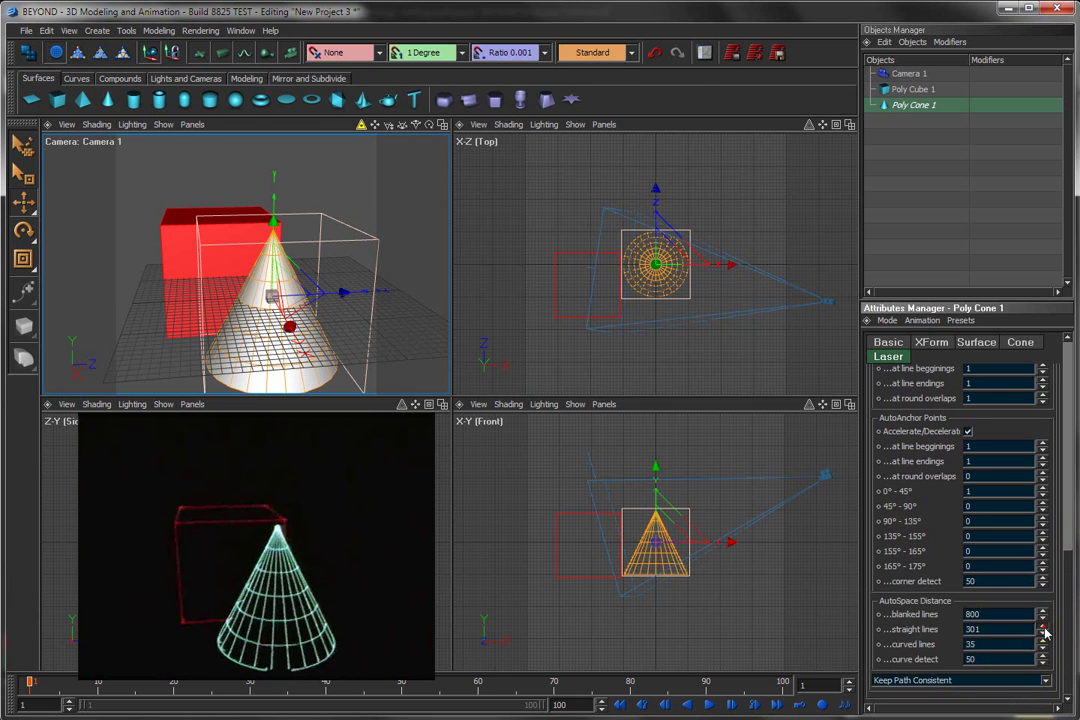
pyautogui.moveTo(1045, 633); pyautogui.dragTo(1019, 479)
pyautogui.moveTo(1019, 383); pyautogui.dragTo(1027, 427)
pyautogui.moveTo(1028, 530); pyautogui.dragTo(1015, 421)
pyautogui.moveTo(1010, 503); pyautogui.dragTo(1030, 392)
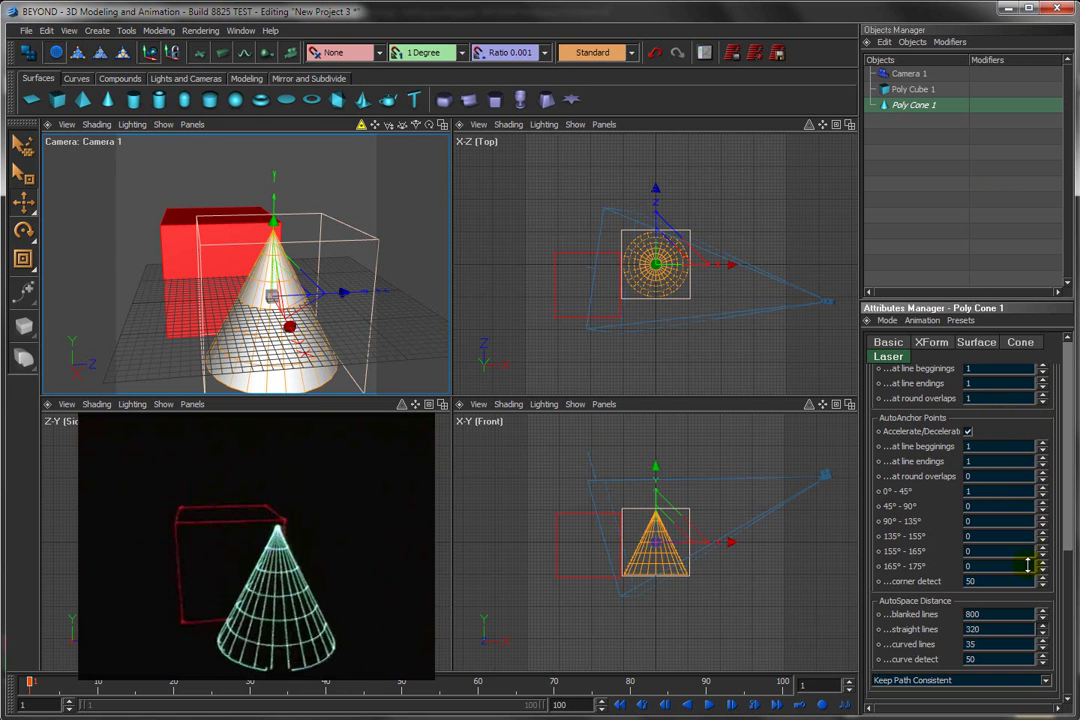
pyautogui.moveTo(1028, 565); pyautogui.dragTo(1056, 643)
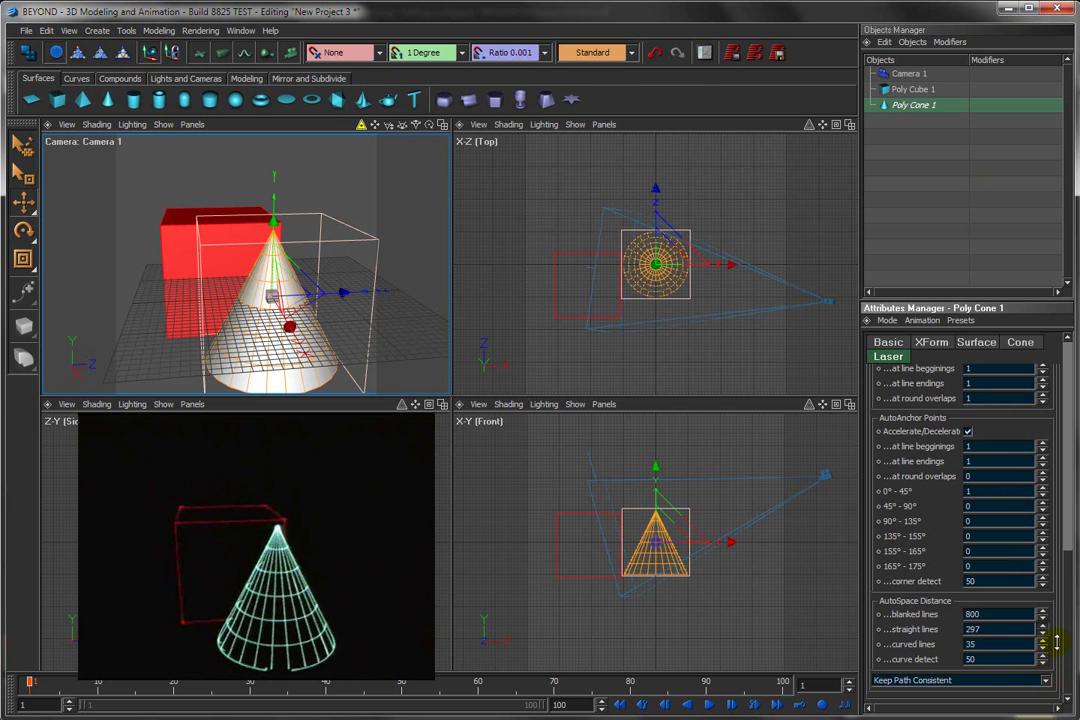
# - Raise AutoBlank points at line beginnings and line endings to 3
pyautogui.scroll(3, 1040, 492)
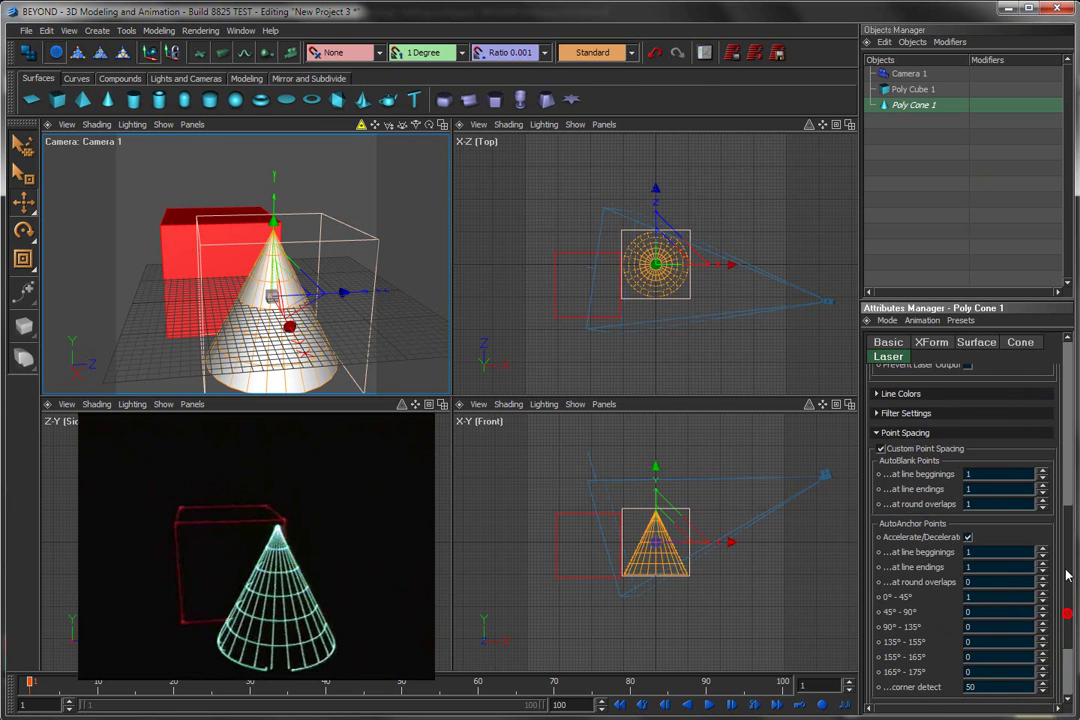
pyautogui.click(1043, 471)
pyautogui.click(1043, 471)
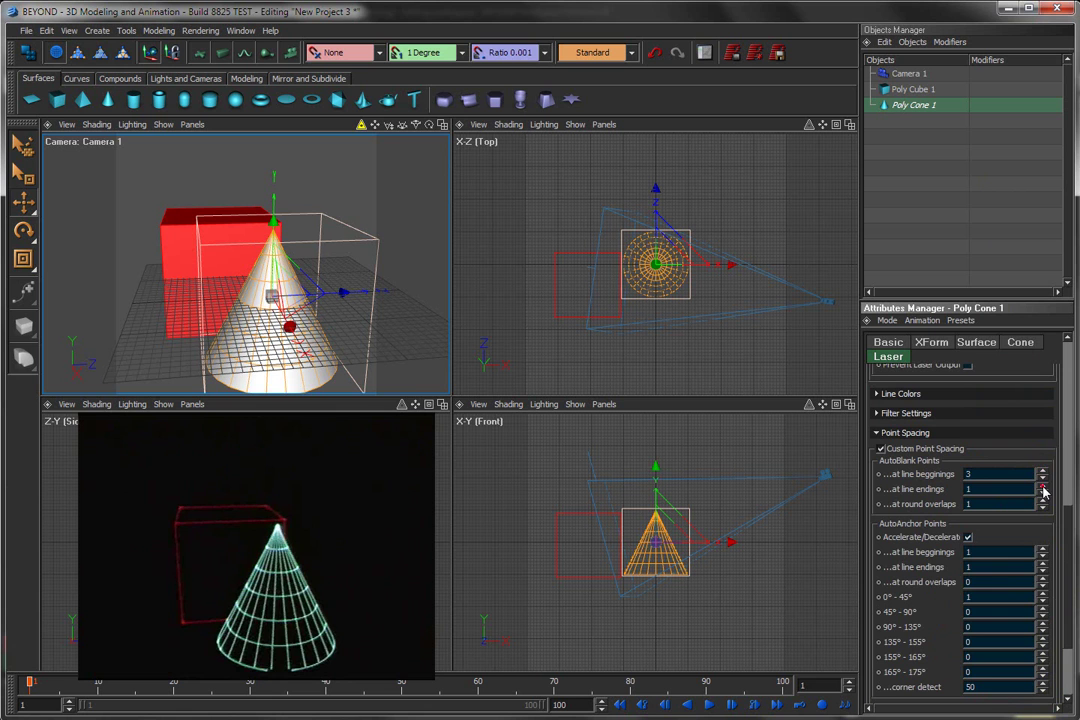
pyautogui.click(1043, 485)
pyautogui.click(1043, 485)
pyautogui.scroll(-3, 1068, 555)
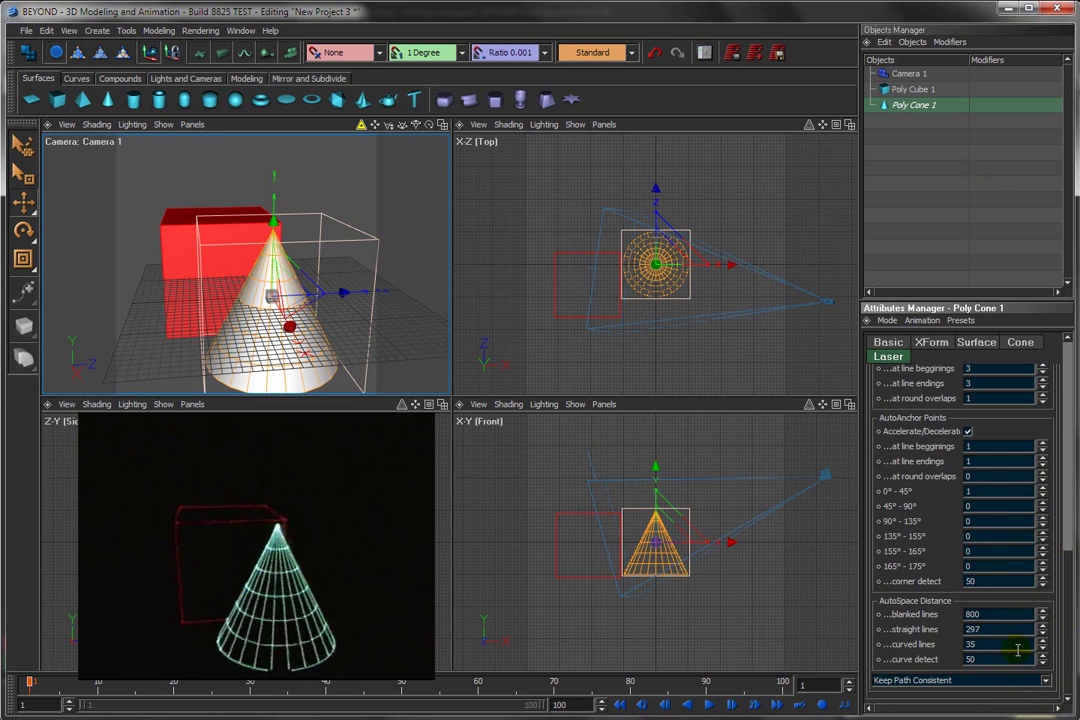
pyautogui.scroll(3, 923, 513)
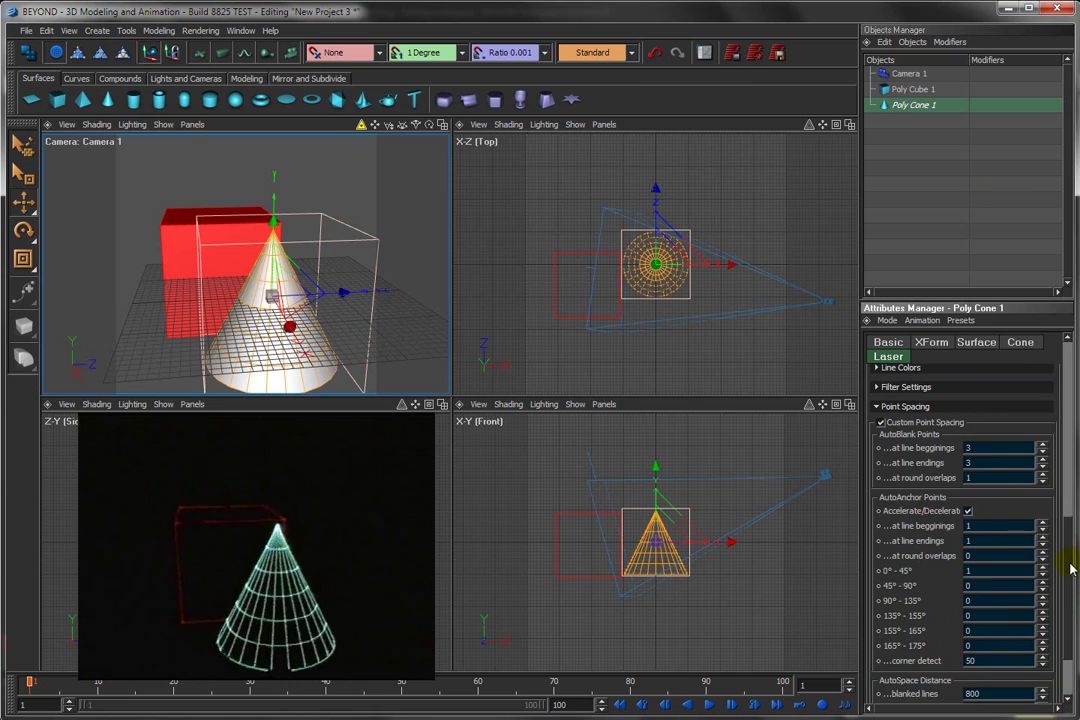